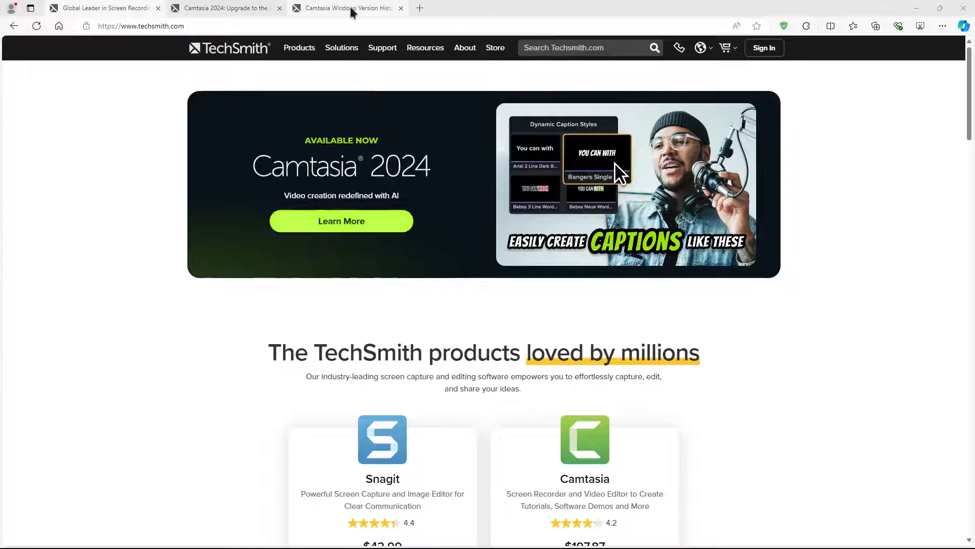
- Review the Camtasia Windows version history and the new features on the Camtasia 2024 upgrade page
{"action": "left_click", "coordinate": [329, 14]}
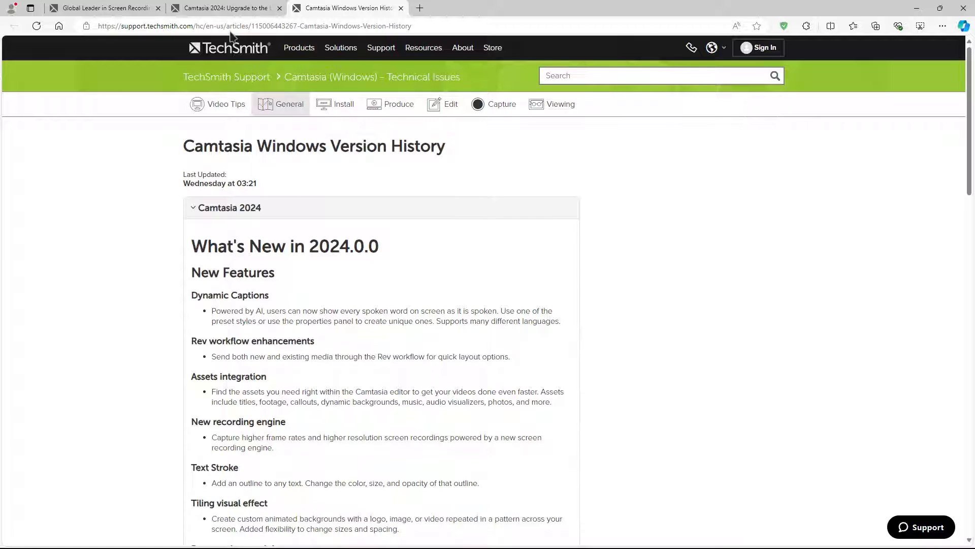
{"action": "key", "text": "ctrl+shift+Tab"}
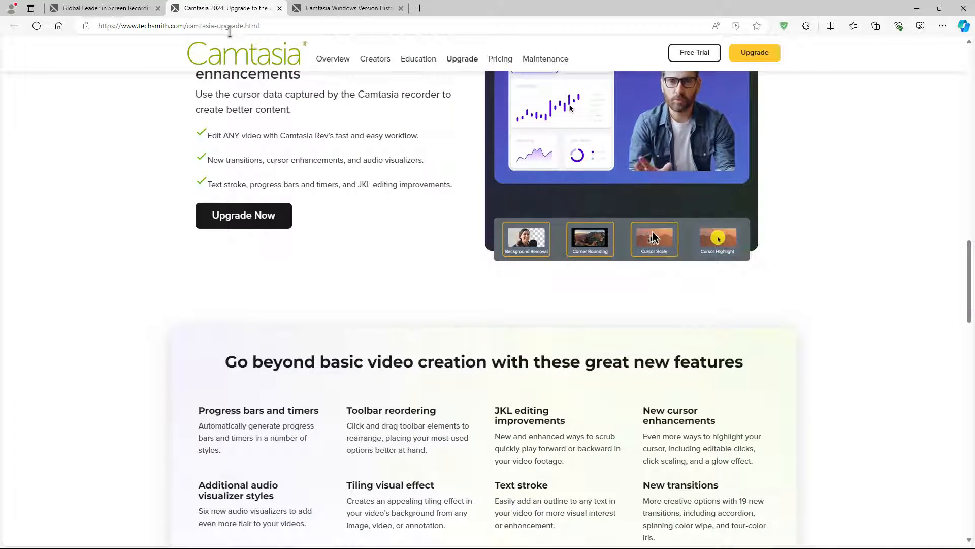
{"action": "scroll", "coordinate": [230, 32], "scroll_direction": "up", "scroll_amount": 15}
{"action": "scroll", "coordinate": [230, 29], "scroll_direction": "up", "scroll_amount": 5}
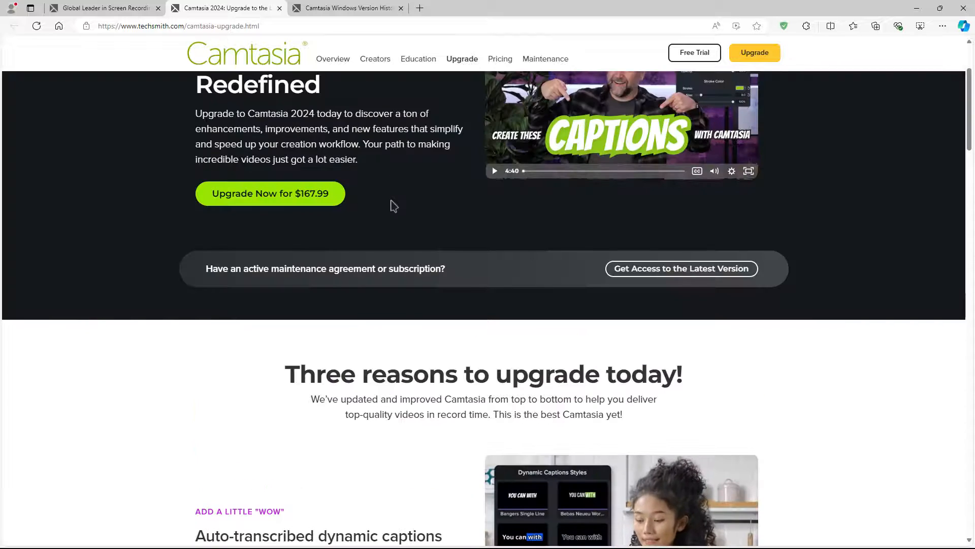
{"action": "scroll", "coordinate": [392, 204], "scroll_direction": "down", "scroll_amount": 2}
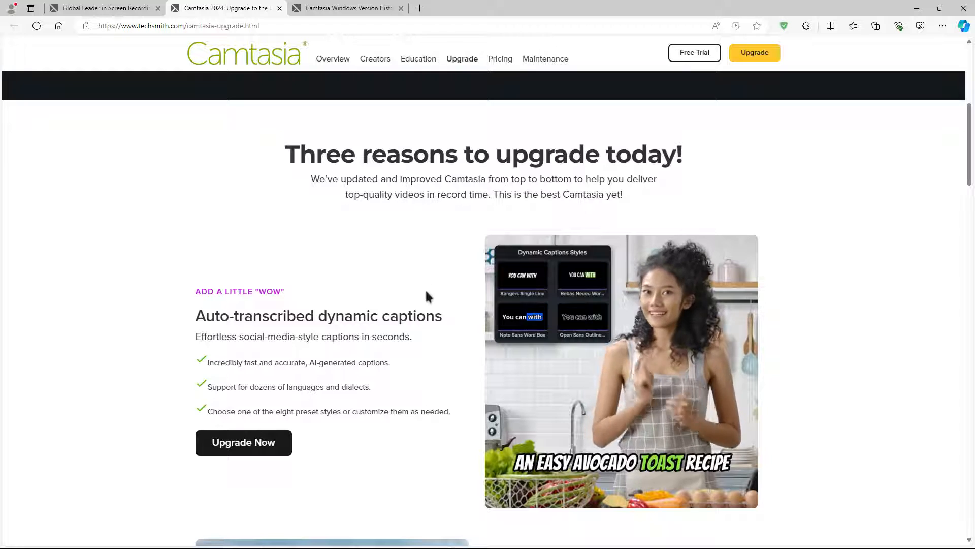
{"action": "scroll", "coordinate": [420, 325], "scroll_direction": "down", "scroll_amount": 1}
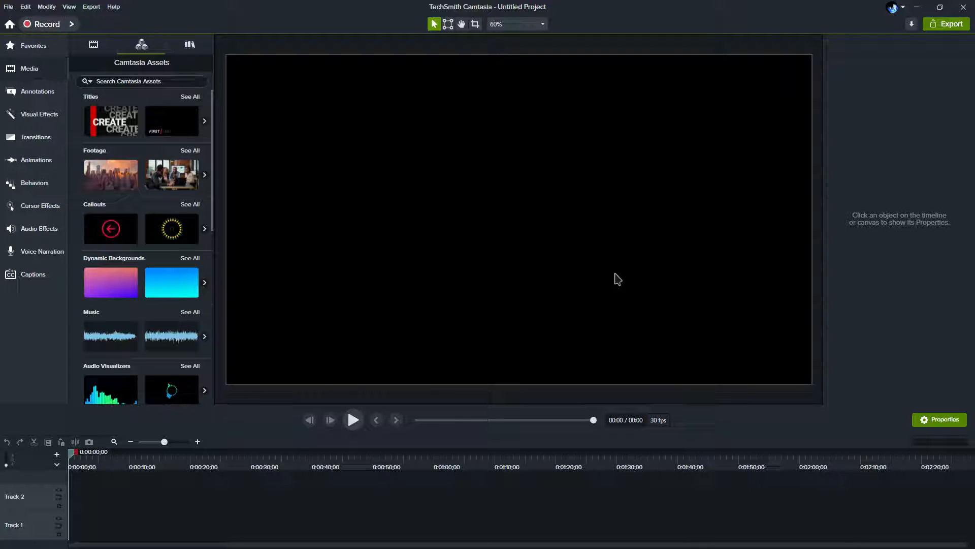
{"action": "left_click_drag", "start_coordinate": [618, 280], "coordinate": [149, 526]}
{"action": "left_click", "coordinate": [112, 457]}
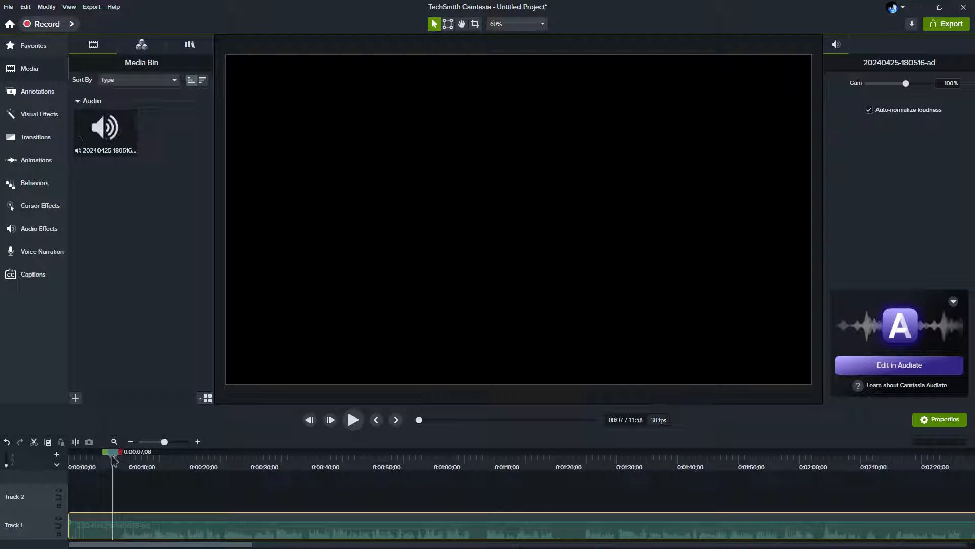
{"action": "left_click_drag", "start_coordinate": [112, 460], "coordinate": [433, 456]}
{"action": "left_click", "coordinate": [76, 457]}
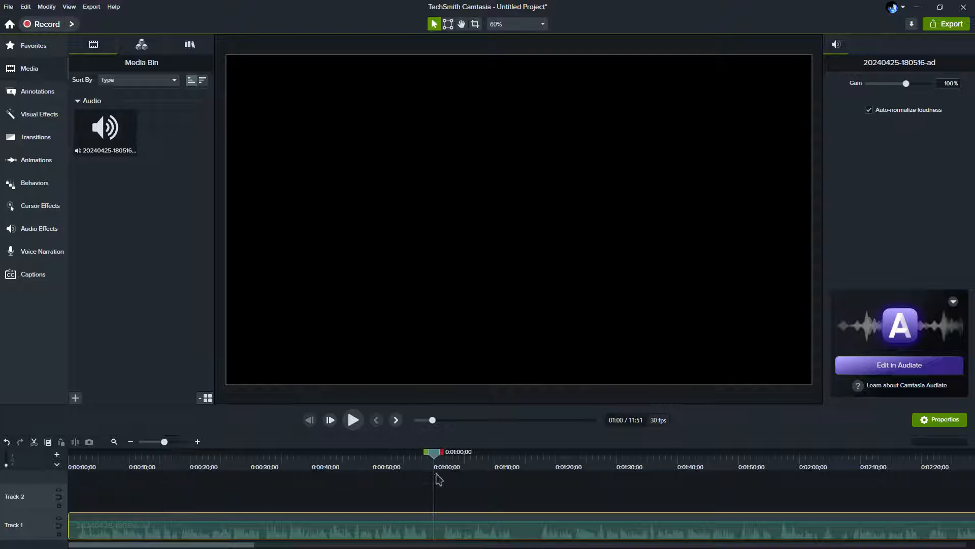
{"action": "key", "text": "s"}
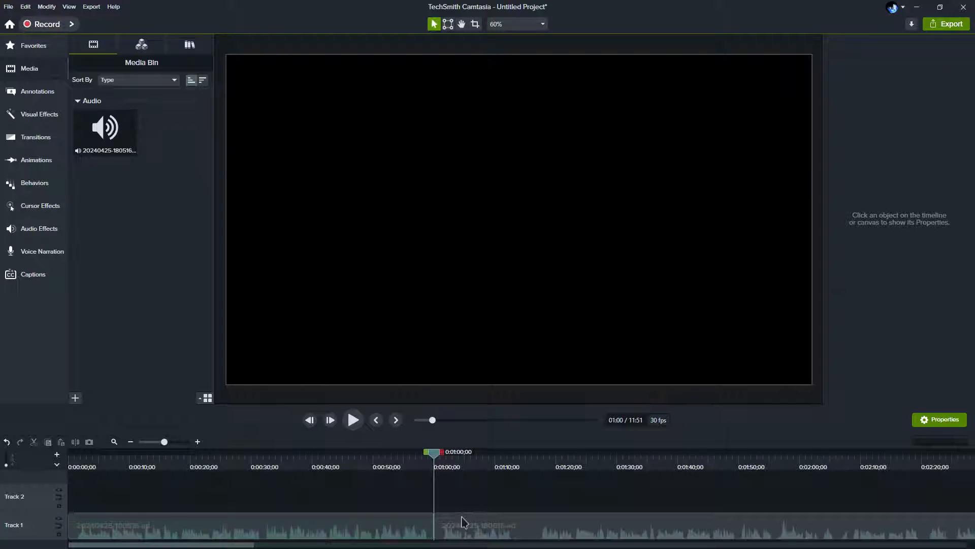
{"action": "left_click", "coordinate": [462, 522]}
{"action": "key", "text": "Delete"}
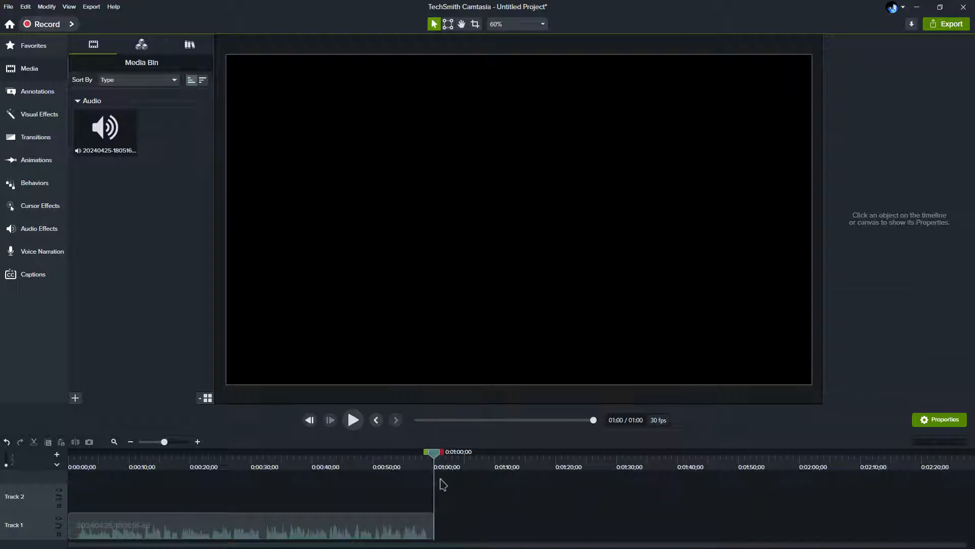
- Enlarge the timeline area and generate captions from the audio clip with Speech-to-Text
{"action": "left_click_drag", "start_coordinate": [417, 405], "coordinate": [417, 383]}
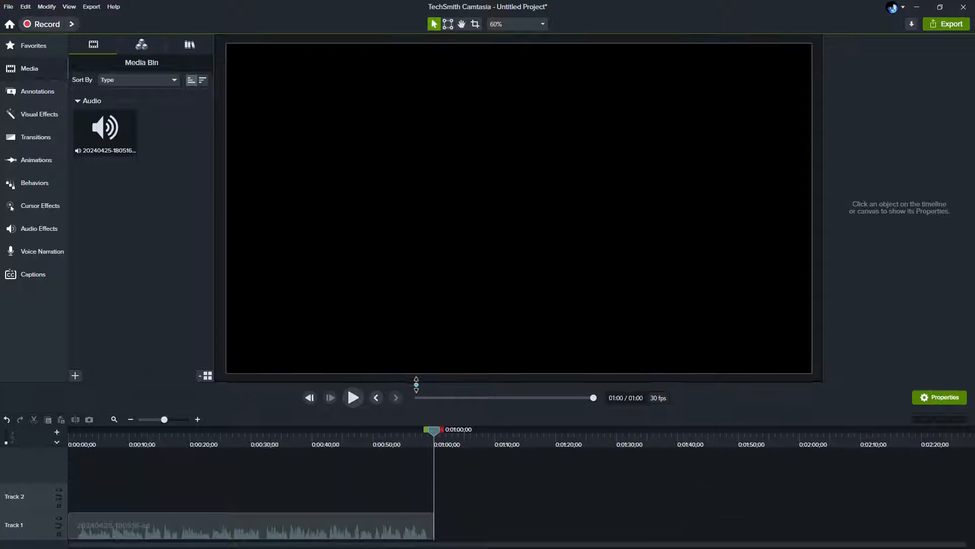
{"action": "left_click_drag", "start_coordinate": [419, 435], "coordinate": [364, 435]}
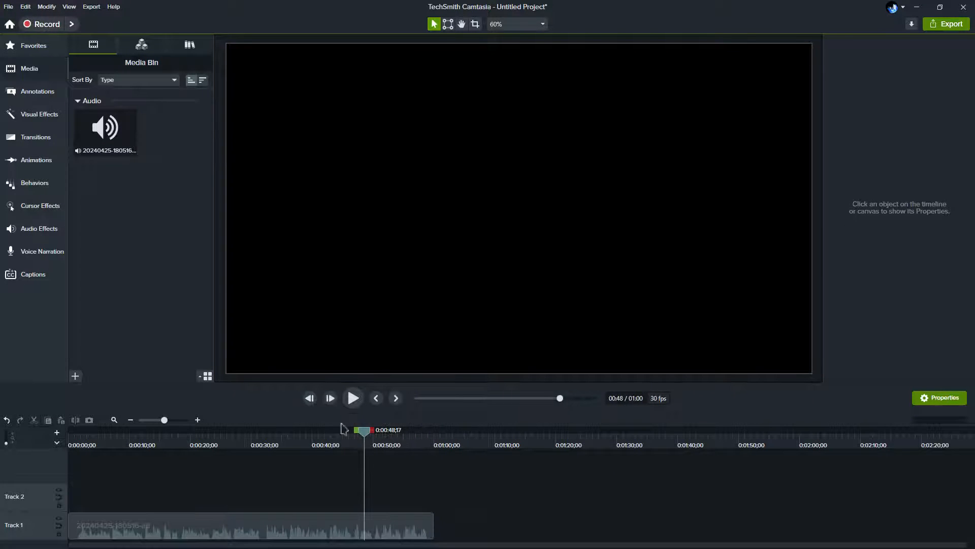
{"action": "left_click", "coordinate": [31, 280]}
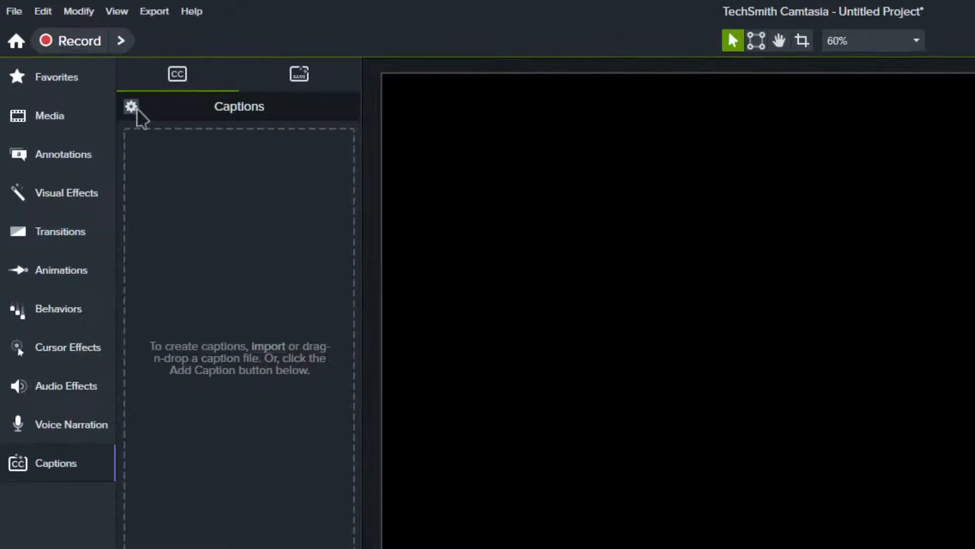
{"action": "left_click", "coordinate": [134, 109]}
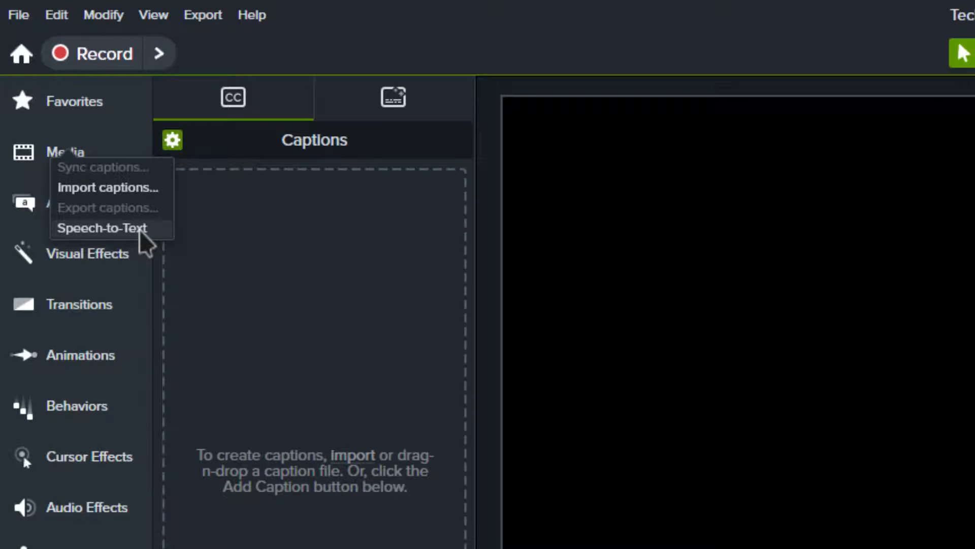
{"action": "left_click", "coordinate": [139, 230]}
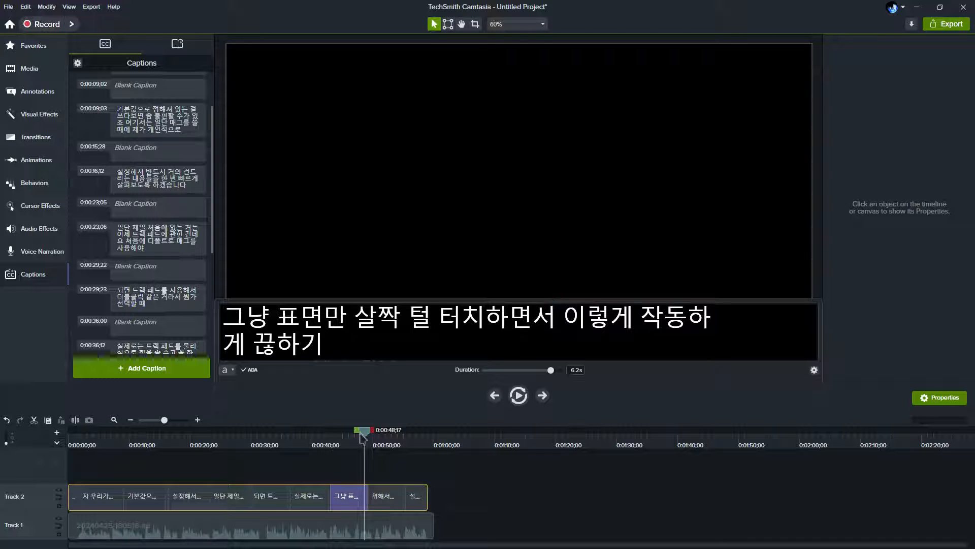
- Play back the generated captions from the start and check the text of the first ones against the audio
{"action": "left_click_drag", "start_coordinate": [364, 432], "coordinate": [92, 453]}
{"action": "left_click", "coordinate": [518, 399]}
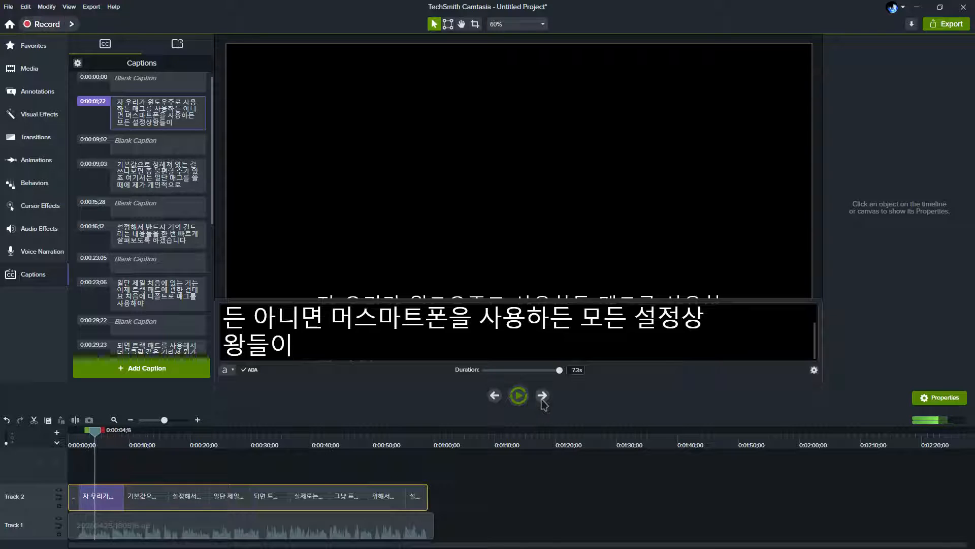
{"action": "left_click", "coordinate": [543, 396]}
{"action": "left_click", "coordinate": [542, 396]}
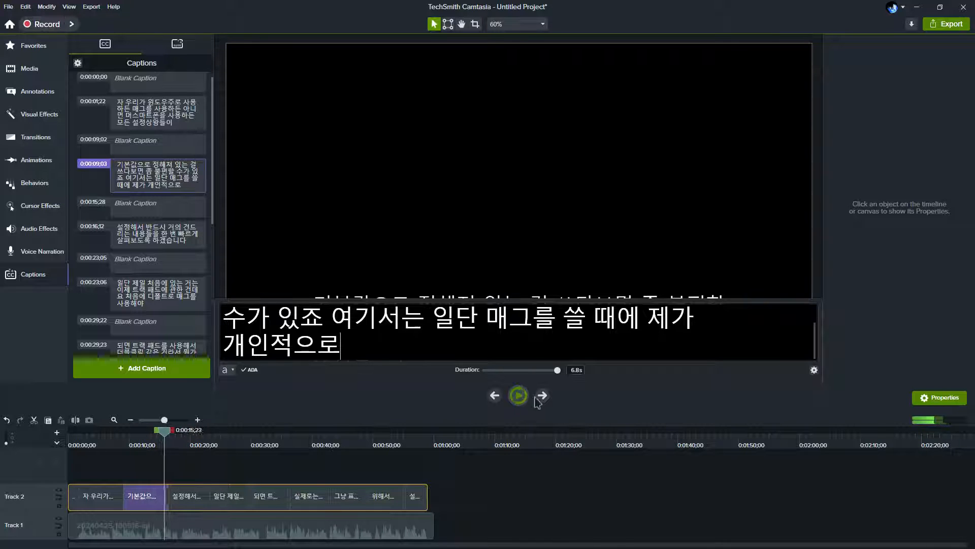
{"action": "left_click", "coordinate": [519, 395]}
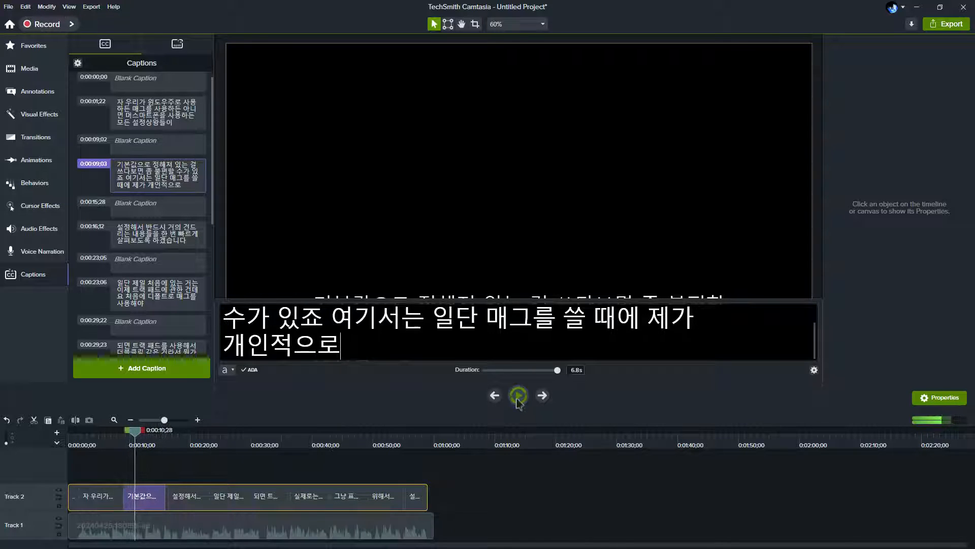
{"action": "left_click", "coordinate": [402, 330]}
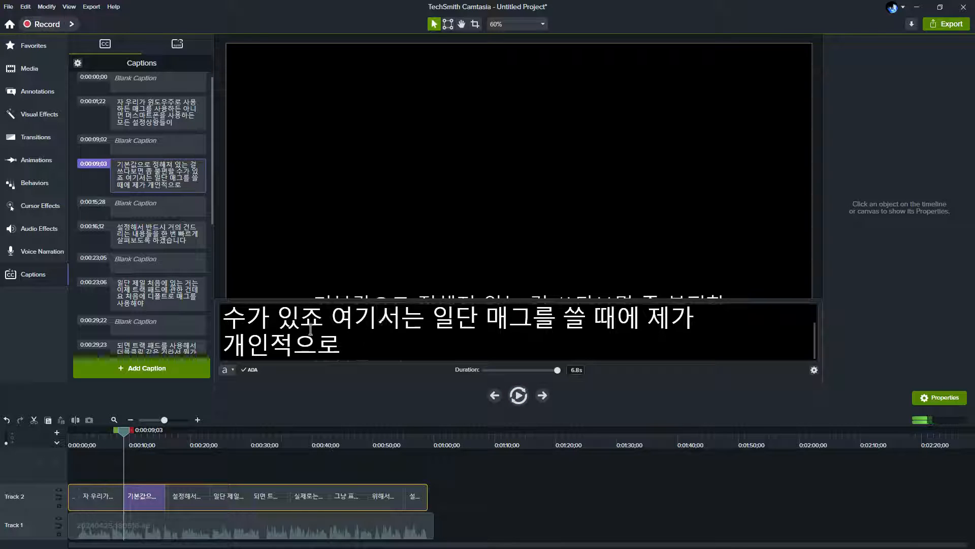
{"action": "left_click", "coordinate": [401, 357]}
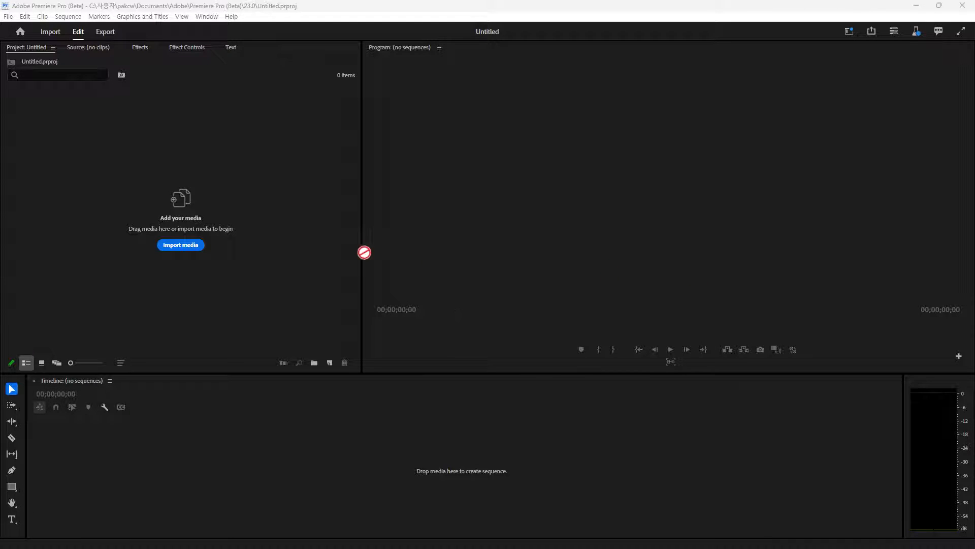
{"action": "left_click_drag", "start_coordinate": [364, 252], "coordinate": [302, 248]}
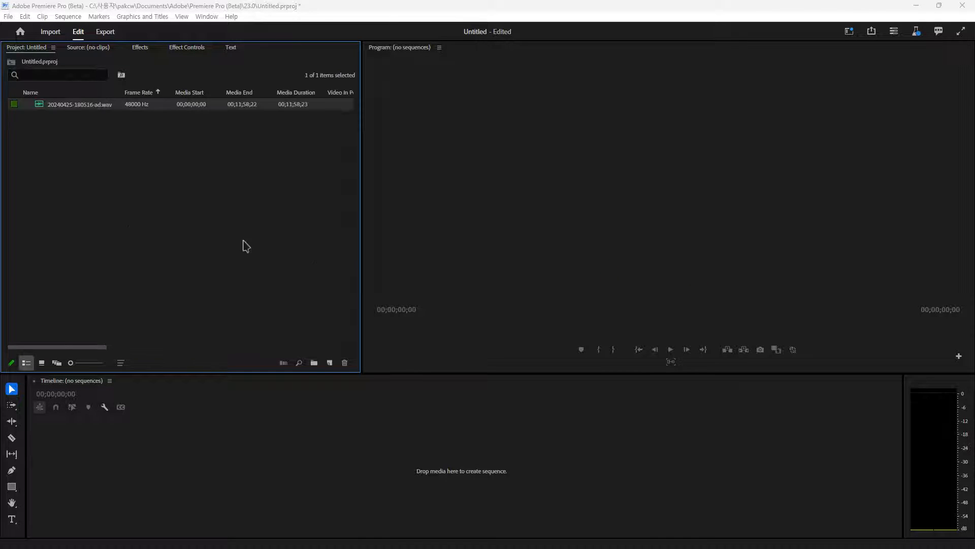
{"action": "left_click_drag", "start_coordinate": [87, 107], "coordinate": [285, 480]}
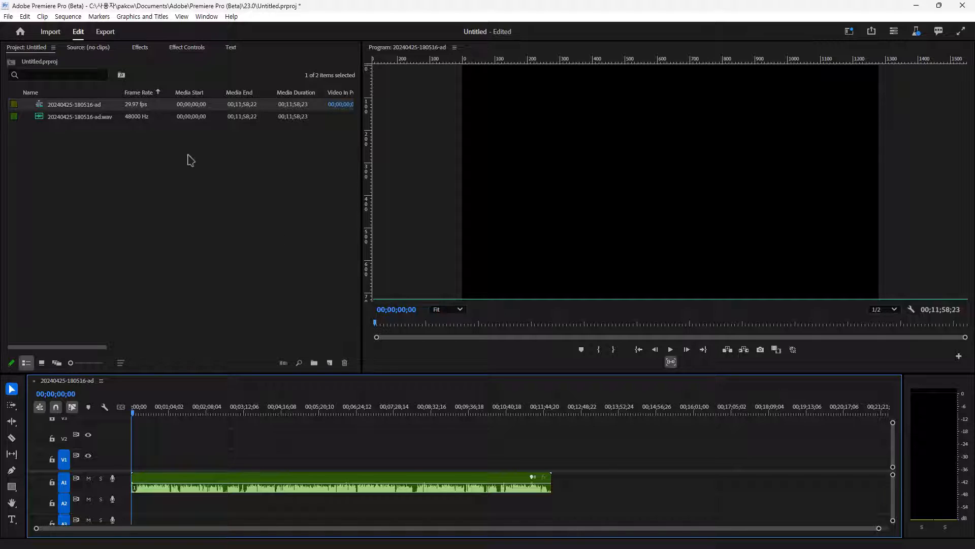
- Transcribe the audio clip on track A1 of the sequence
{"action": "left_click", "coordinate": [318, 486]}
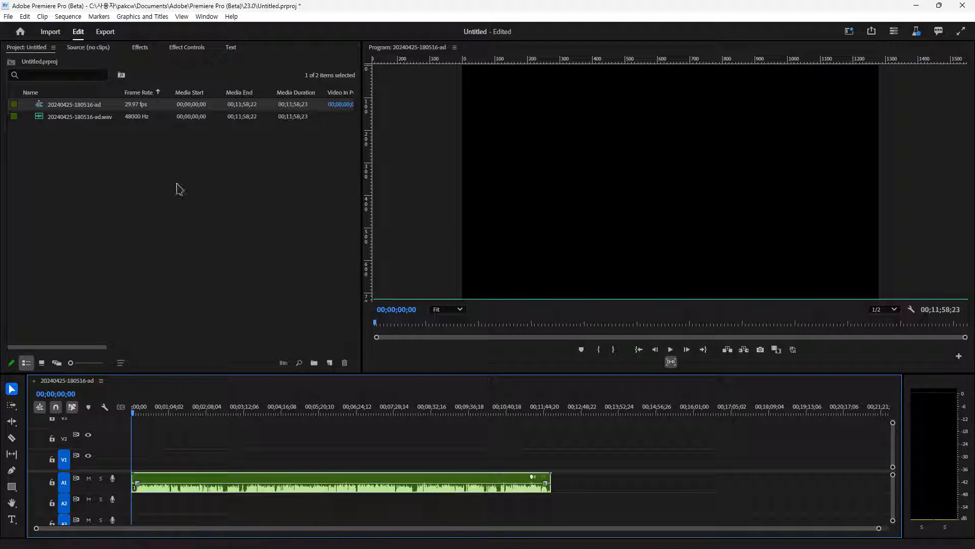
{"action": "left_click", "coordinate": [232, 48]}
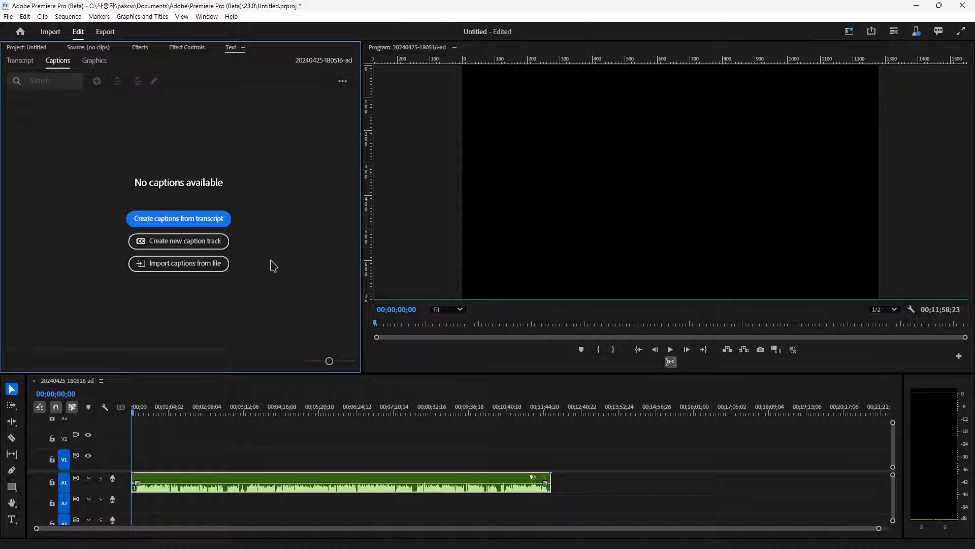
{"action": "left_click", "coordinate": [25, 61]}
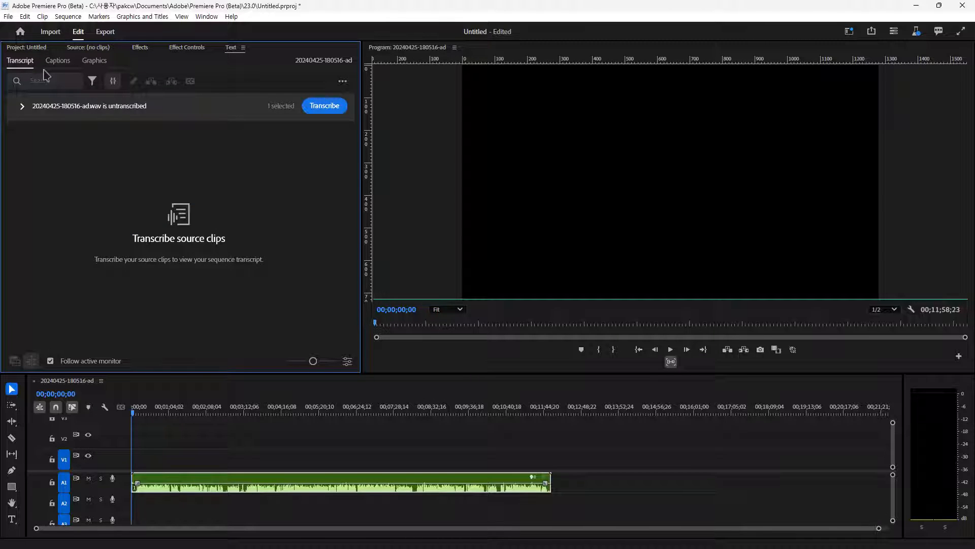
{"action": "left_click", "coordinate": [325, 107]}
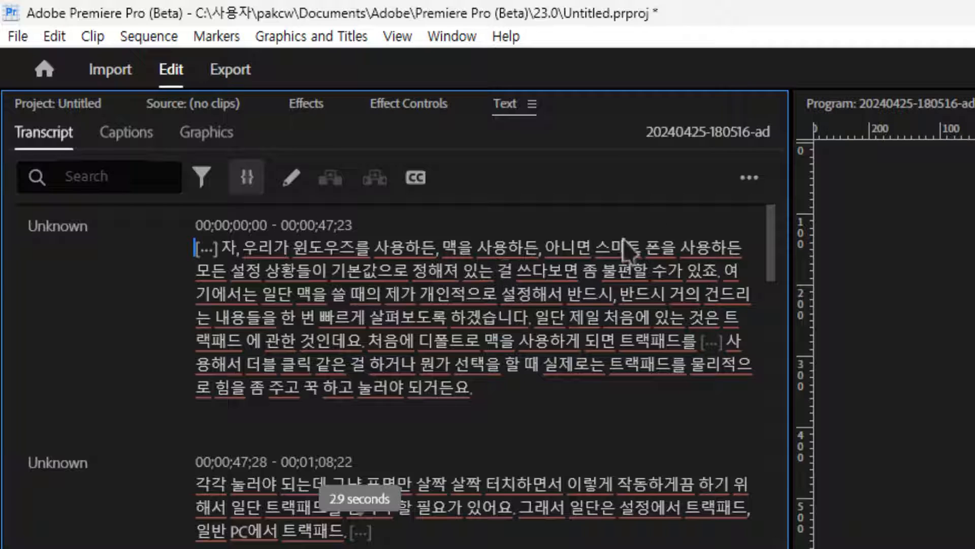
- Create captions from the transcript with the Subtitle default preset, keeping the Subtitle format and single lines
{"action": "left_click", "coordinate": [750, 181]}
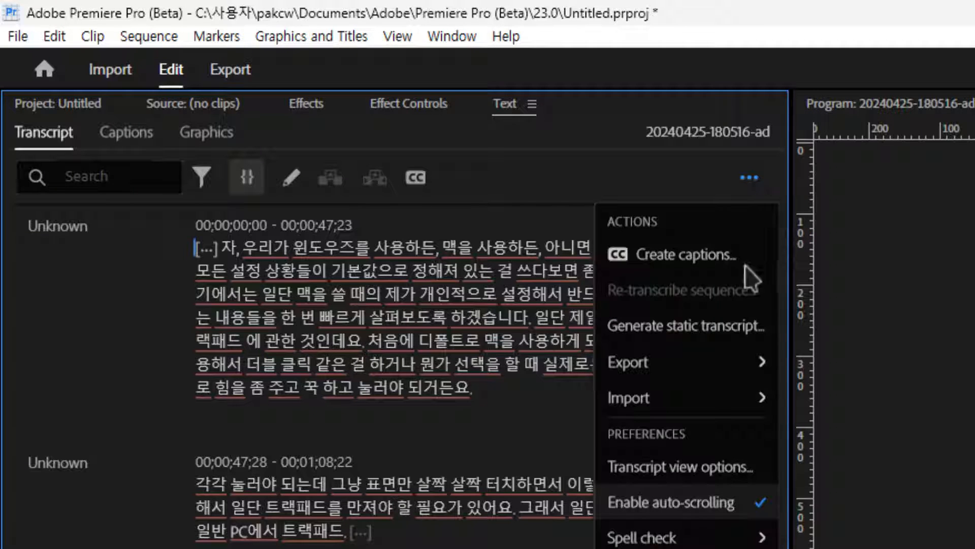
{"action": "mouse_move", "coordinate": [681, 360]}
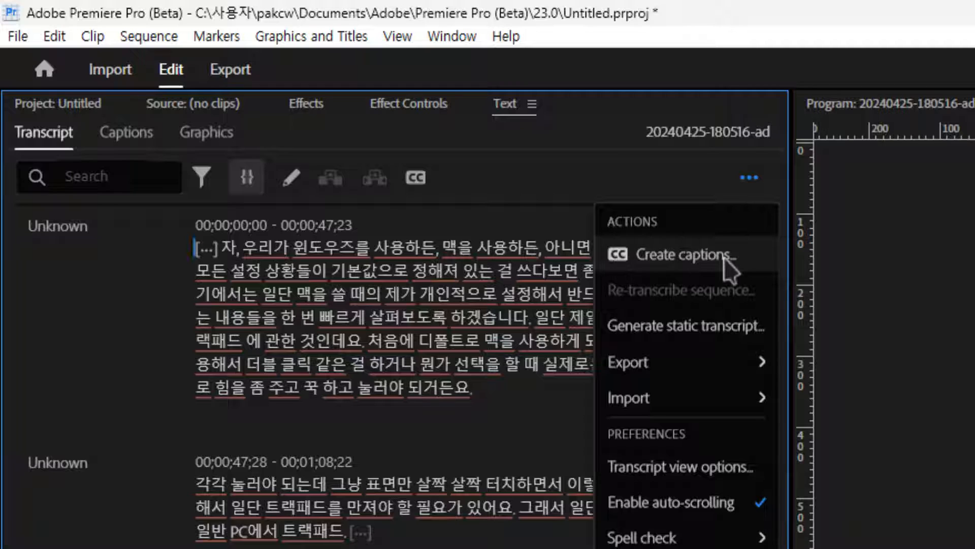
{"action": "left_click", "coordinate": [705, 254]}
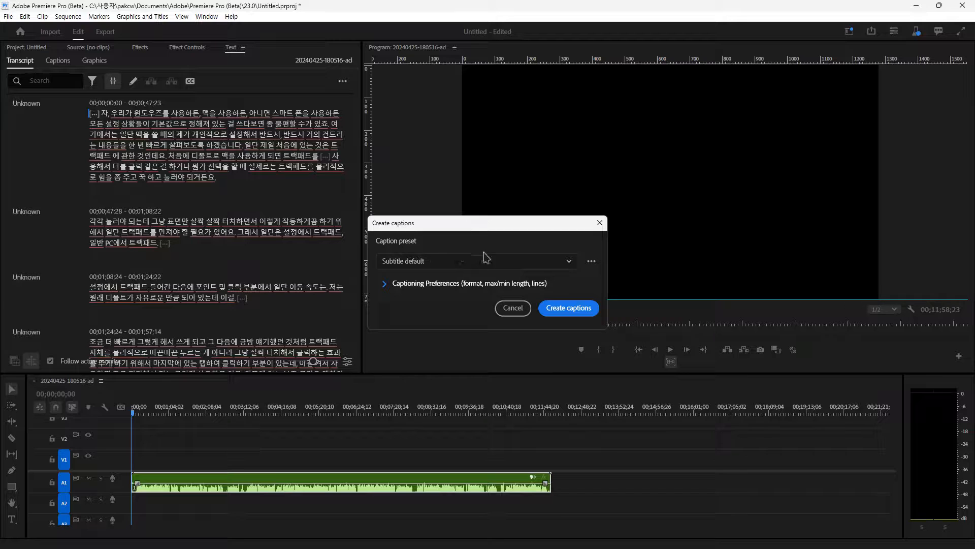
{"action": "left_click", "coordinate": [569, 263]}
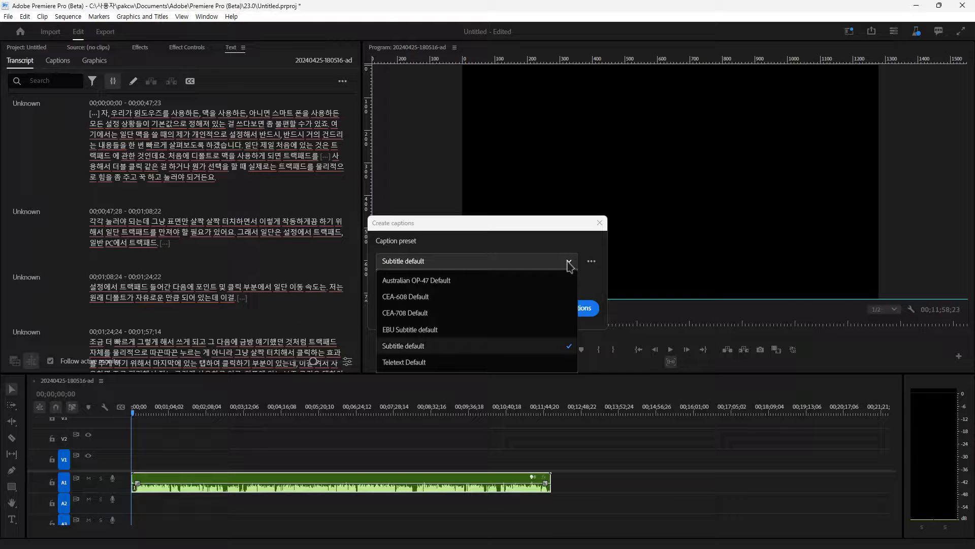
{"action": "left_click", "coordinate": [404, 350]}
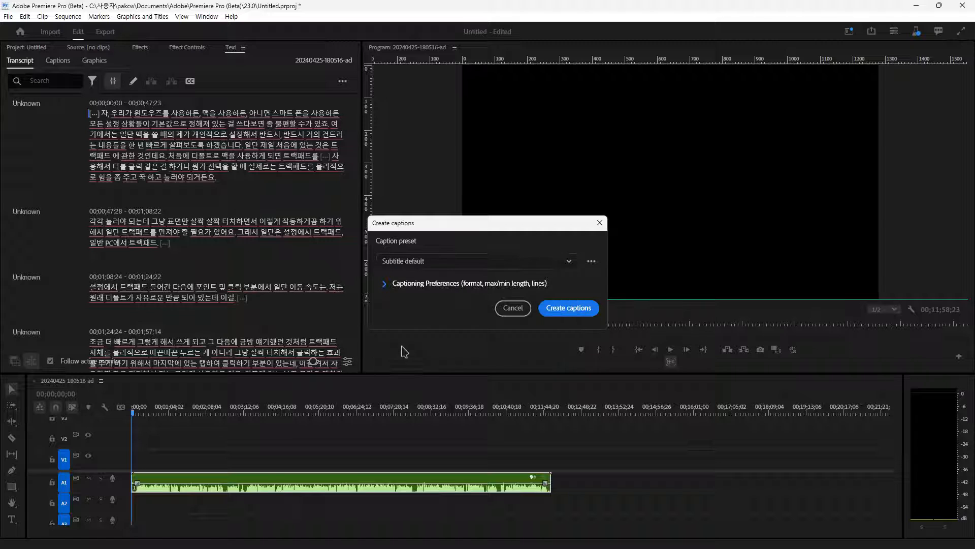
{"action": "left_click", "coordinate": [385, 287]}
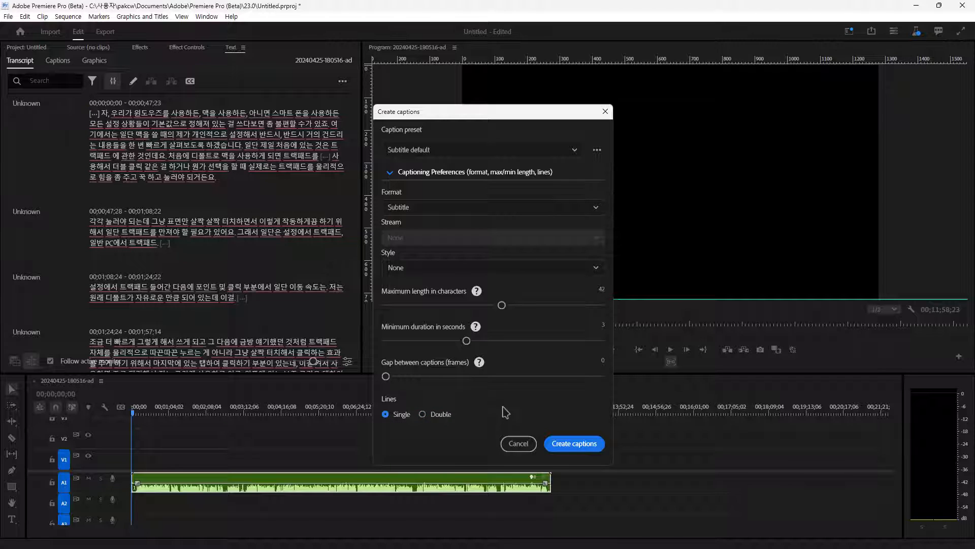
{"action": "left_click", "coordinate": [575, 444]}
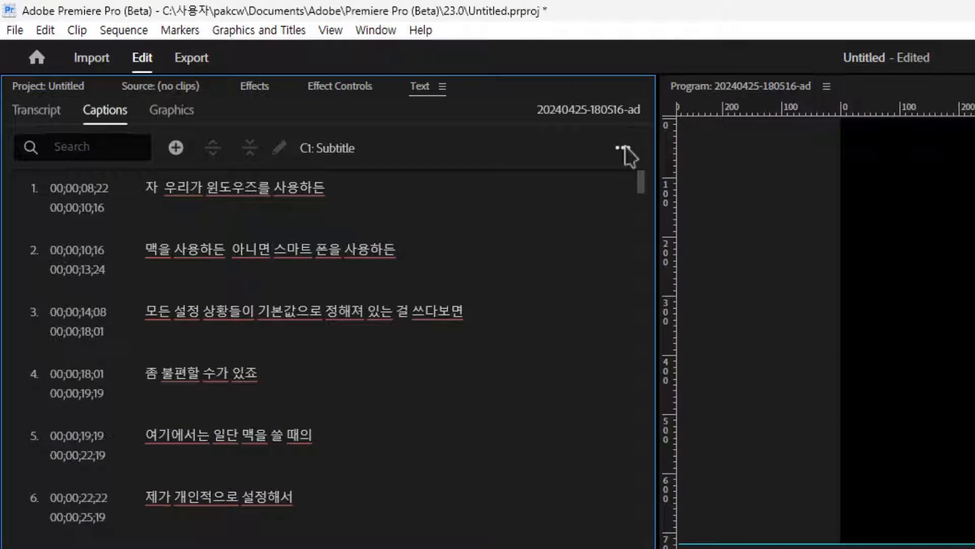
- Export the captions of the C1 subtitle track to an SRT file
{"action": "left_click", "coordinate": [623, 148]}
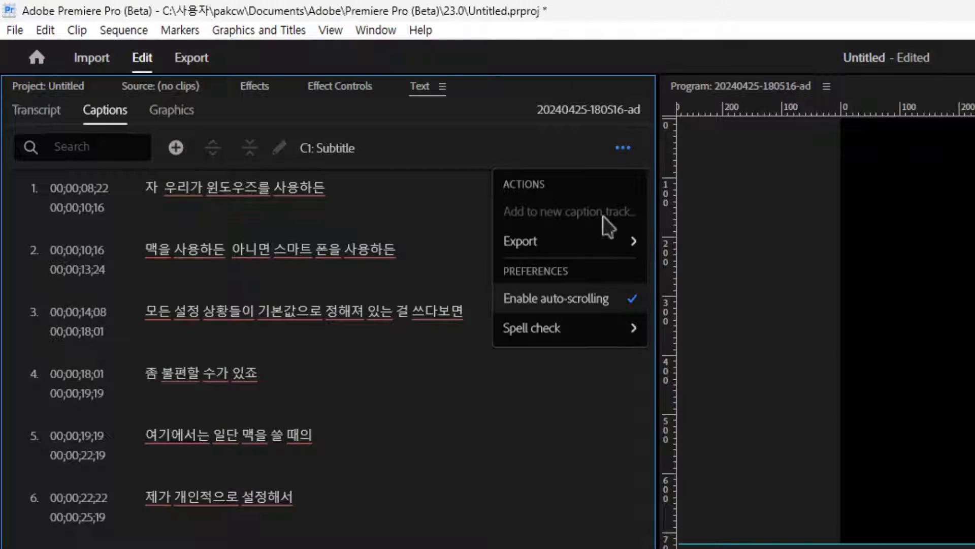
{"action": "mouse_move", "coordinate": [564, 249]}
{"action": "mouse_move", "coordinate": [518, 241]}
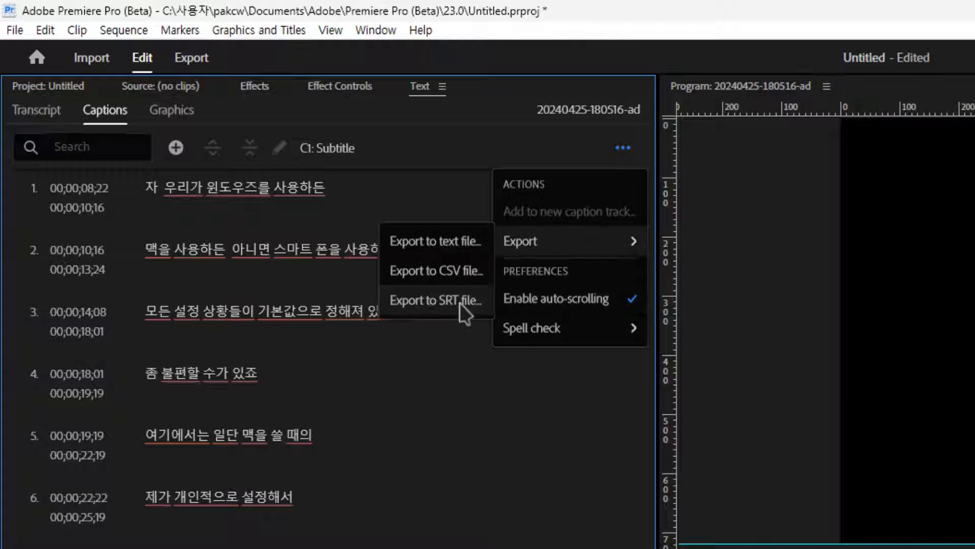
{"action": "left_click", "coordinate": [437, 302]}
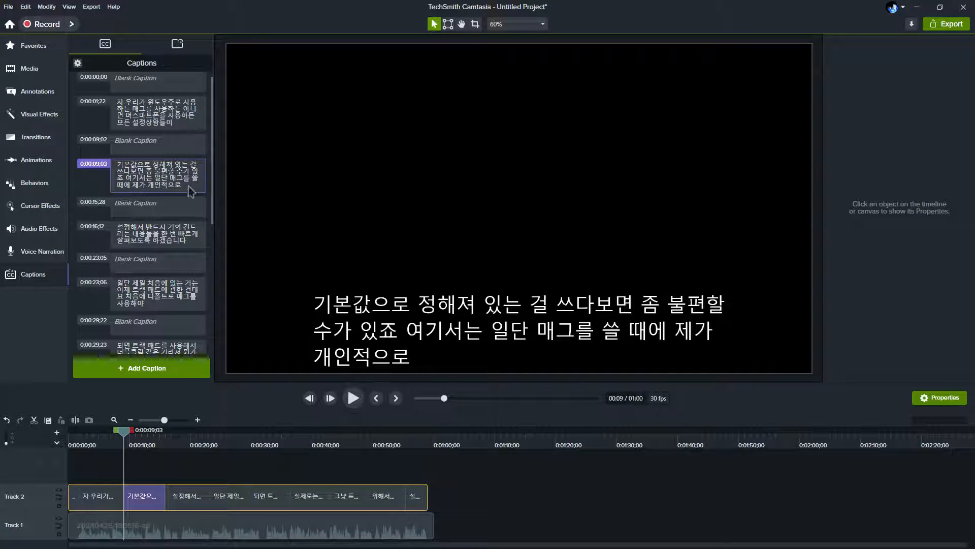
- Delete the generated captions from Track 2 and import the exported caption file in their place
{"action": "scroll", "coordinate": [173, 147], "scroll_direction": "up", "scroll_amount": 1}
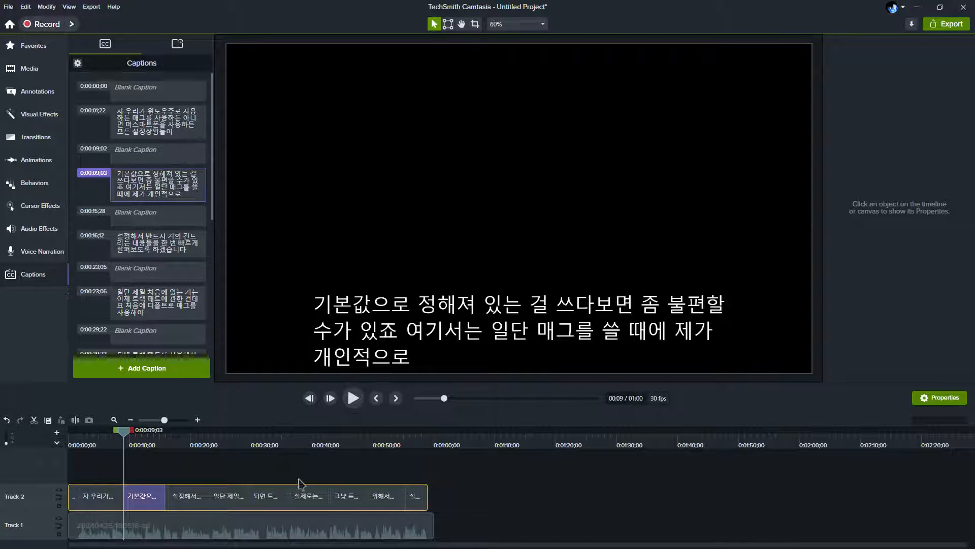
{"action": "left_click", "coordinate": [279, 495]}
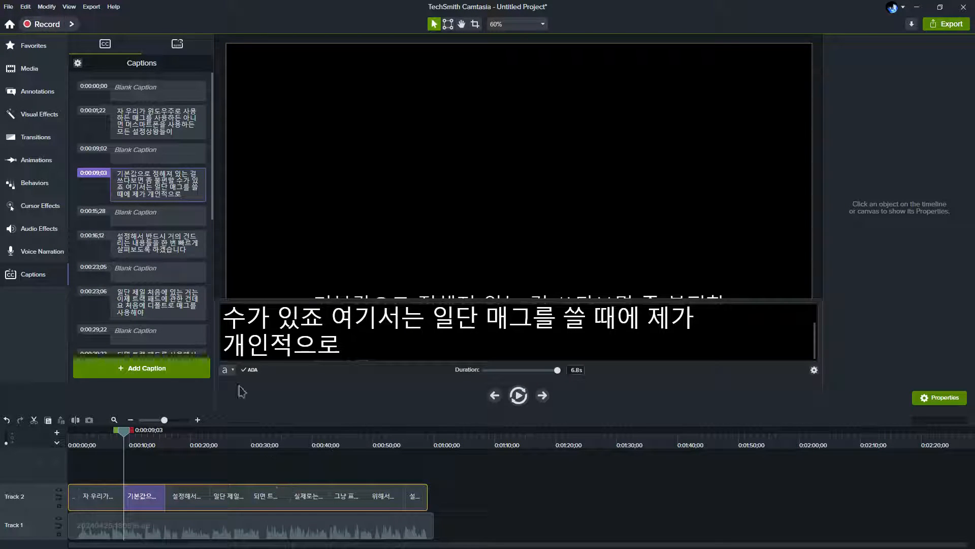
{"action": "left_click_drag", "start_coordinate": [126, 438], "coordinate": [254, 435]}
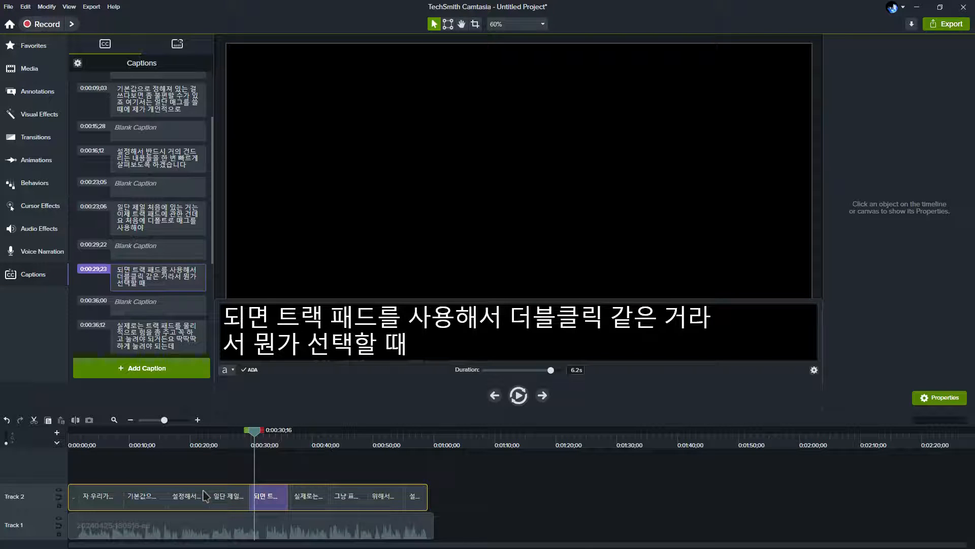
{"action": "key", "text": "Delete"}
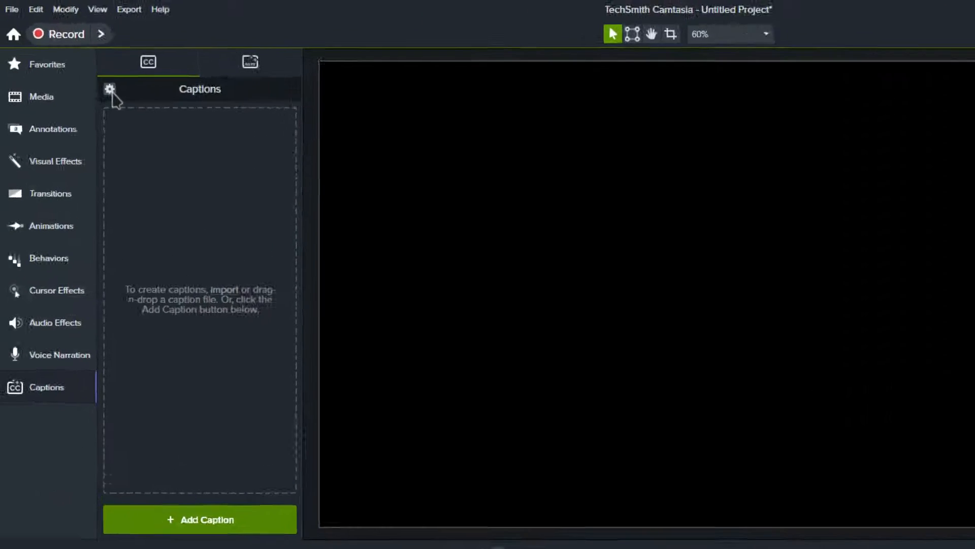
{"action": "left_click", "coordinate": [111, 90]}
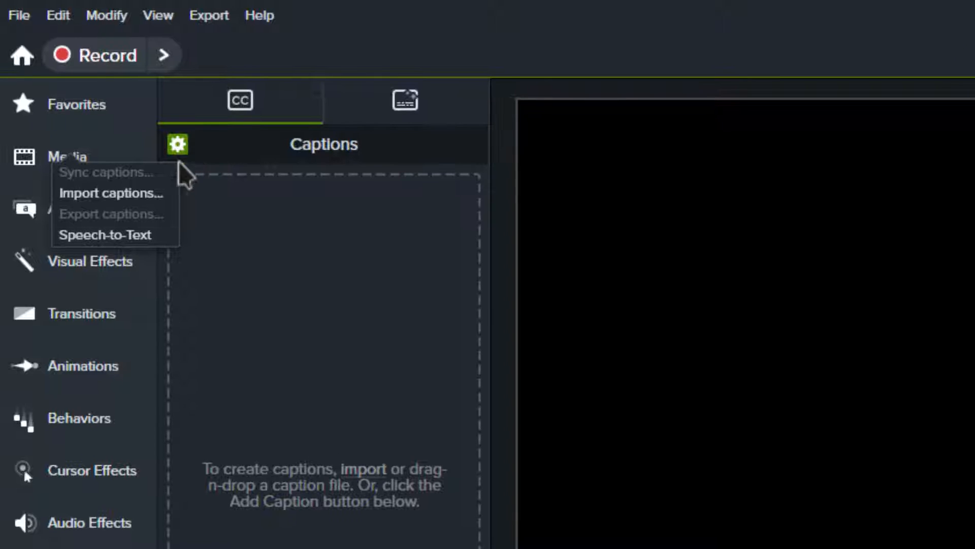
{"action": "left_click", "coordinate": [149, 198]}
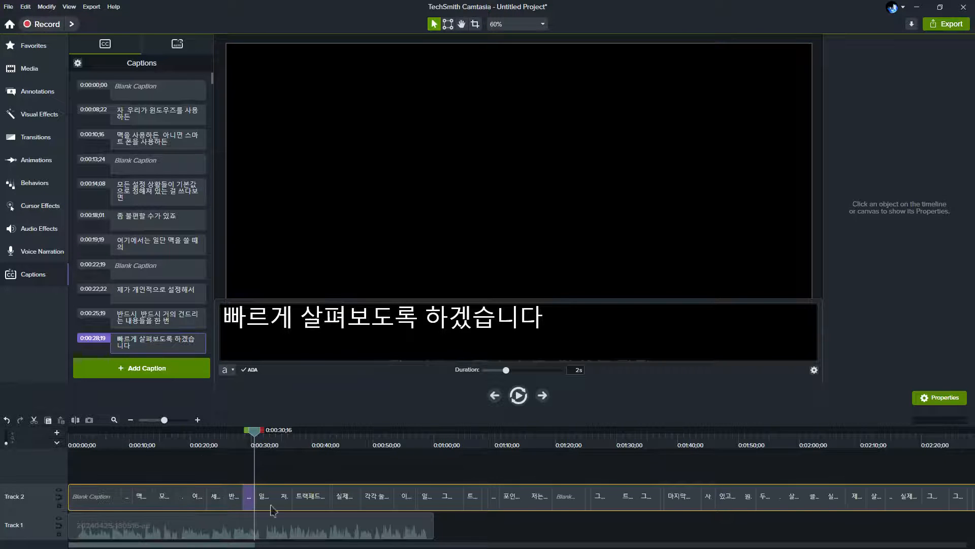
- Extend the audio clip on Track 1 from the timeline start to about 11:58 so it covers the imported captions
{"action": "left_click", "coordinate": [114, 420]}
{"action": "left_click_drag", "start_coordinate": [117, 525], "coordinate": [325, 527]}
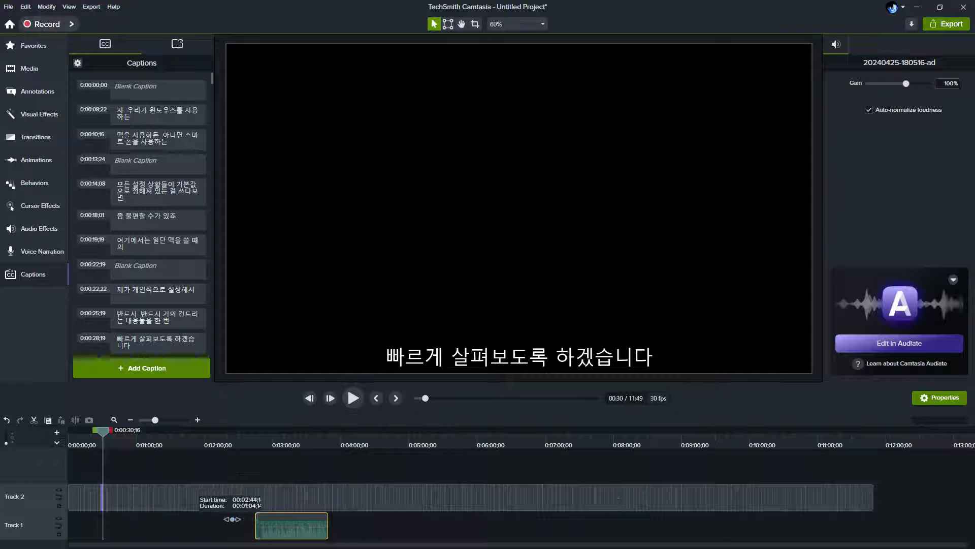
{"action": "left_click_drag", "start_coordinate": [274, 524], "coordinate": [62, 526]}
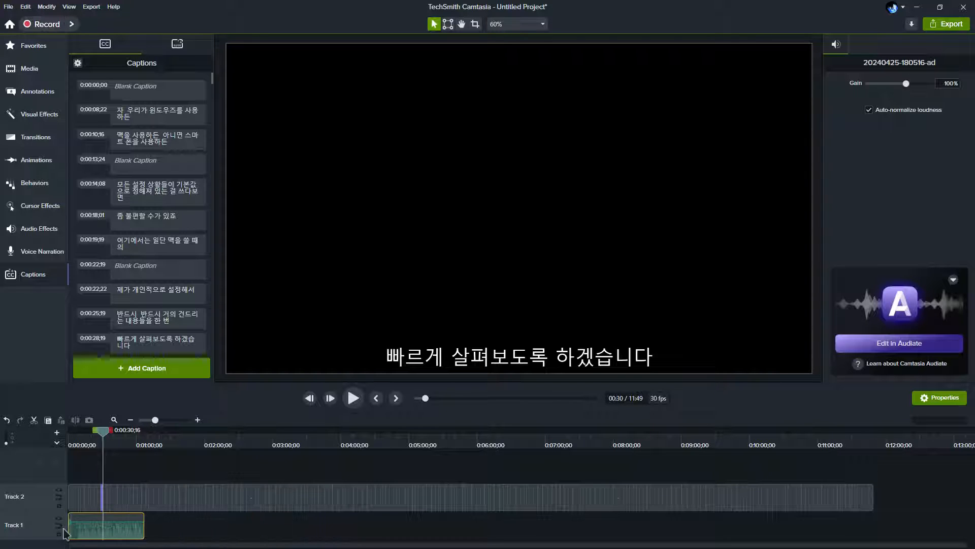
{"action": "left_click_drag", "start_coordinate": [141, 518], "coordinate": [900, 512]}
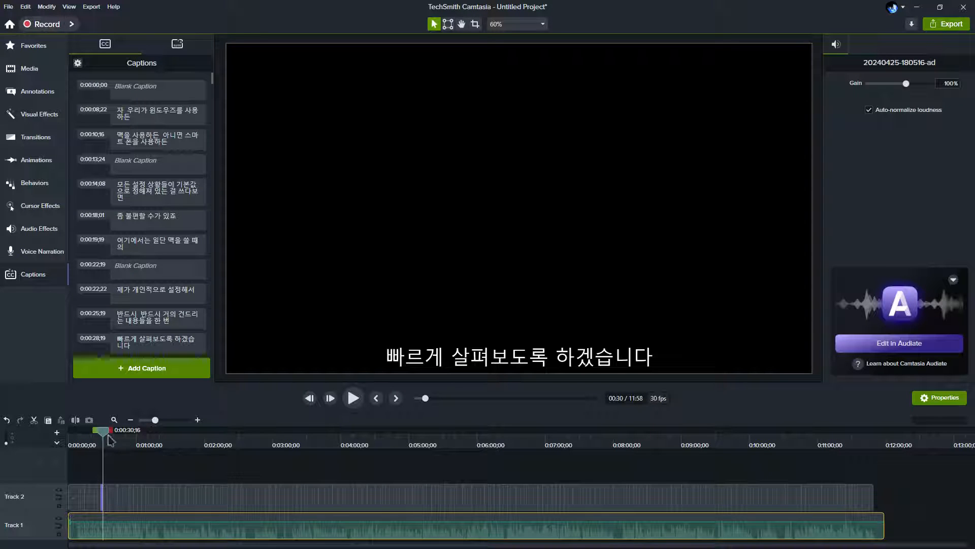
- Play back the timeline around the 16 to 18 second mark to check the imported captions against the audio
{"action": "left_click", "coordinate": [167, 420]}
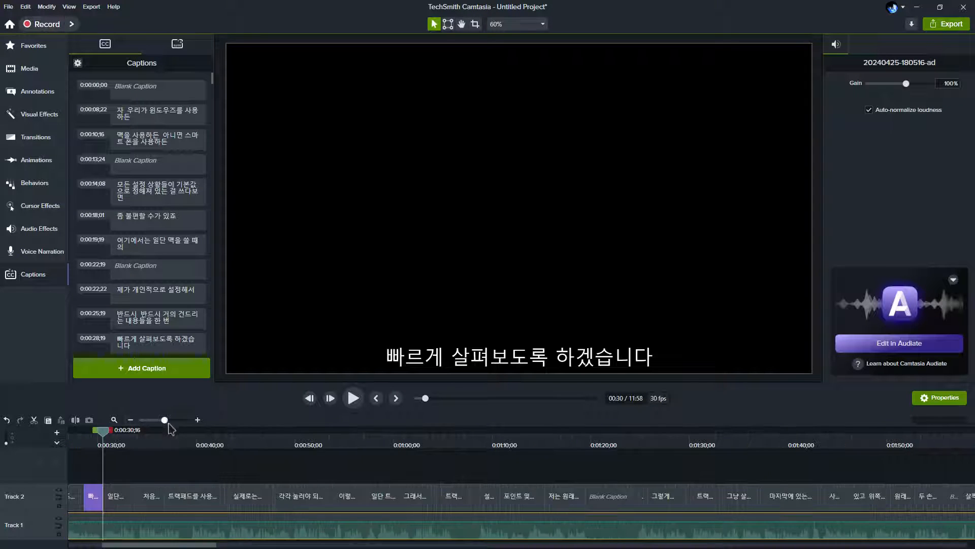
{"action": "left_click_drag", "start_coordinate": [103, 431], "coordinate": [274, 452]}
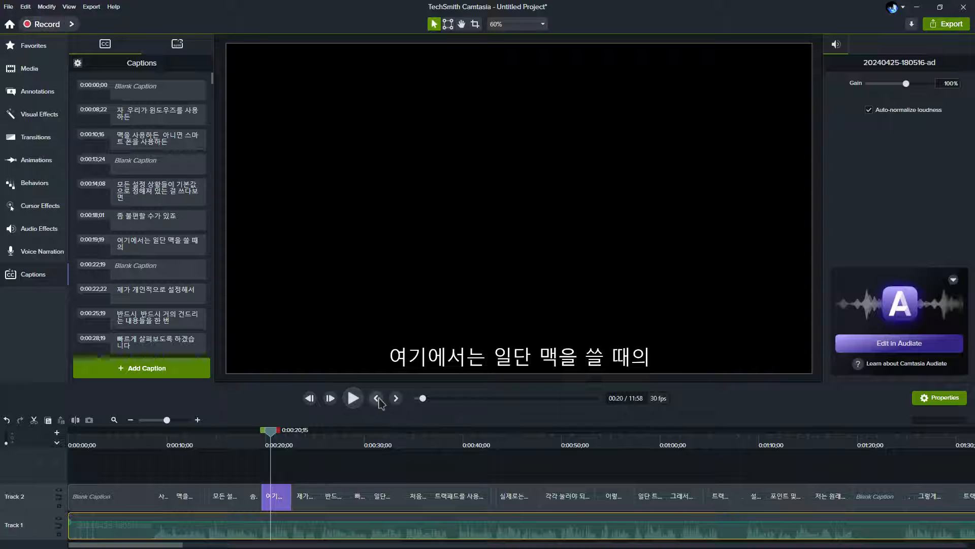
{"action": "left_click", "coordinate": [376, 398]}
{"action": "left_click", "coordinate": [353, 401]}
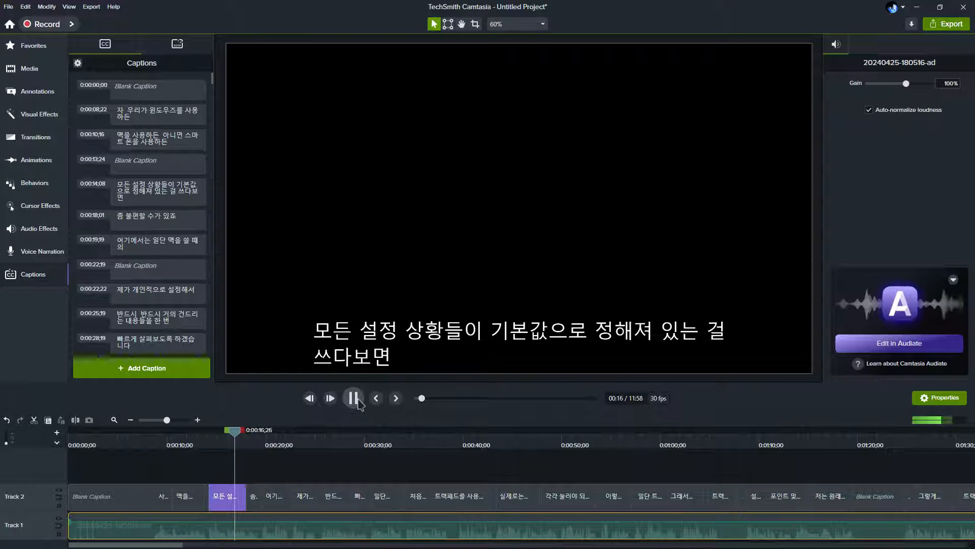
{"action": "left_click", "coordinate": [357, 401]}
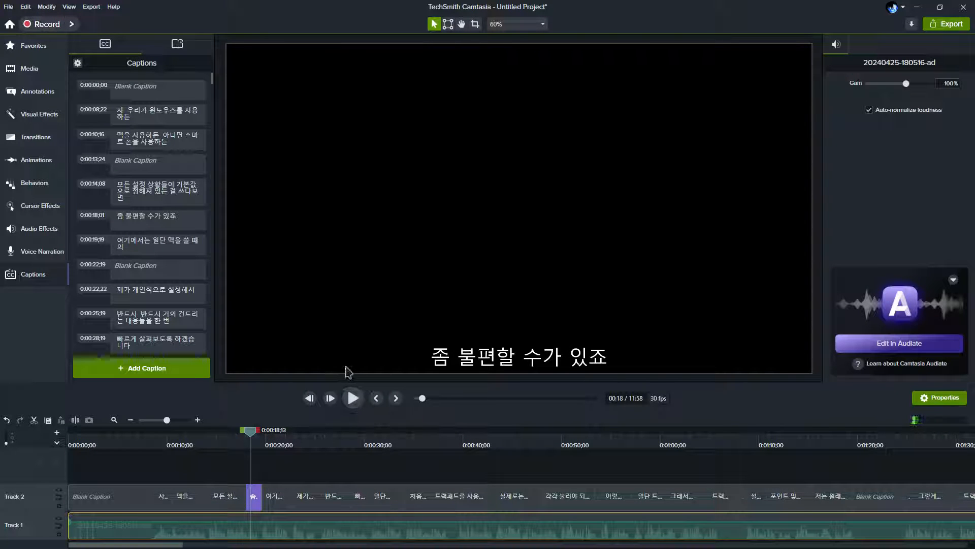
- Open the caption at 0:00:25;19 and examine its text style options for font, size, fill and alignment
{"action": "left_click", "coordinate": [150, 326]}
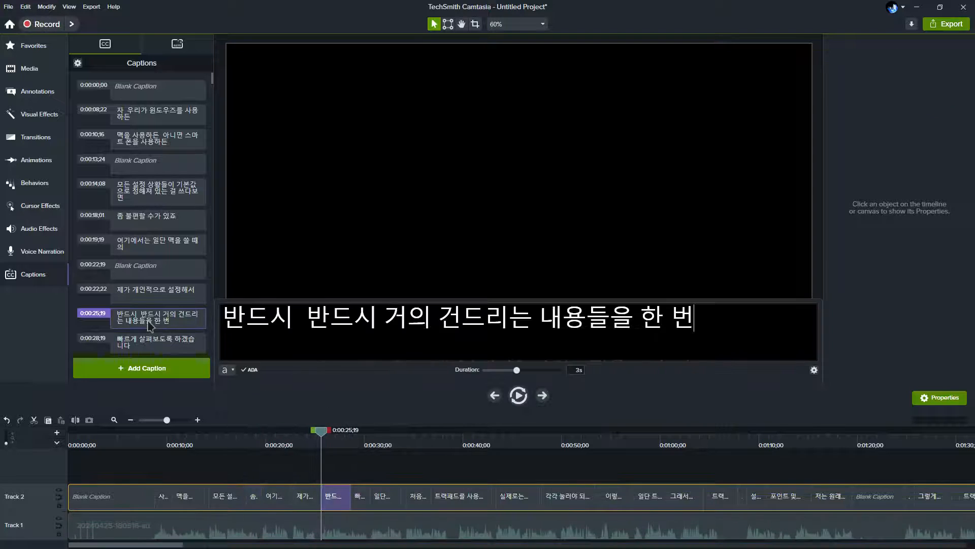
{"action": "left_click", "coordinate": [233, 373]}
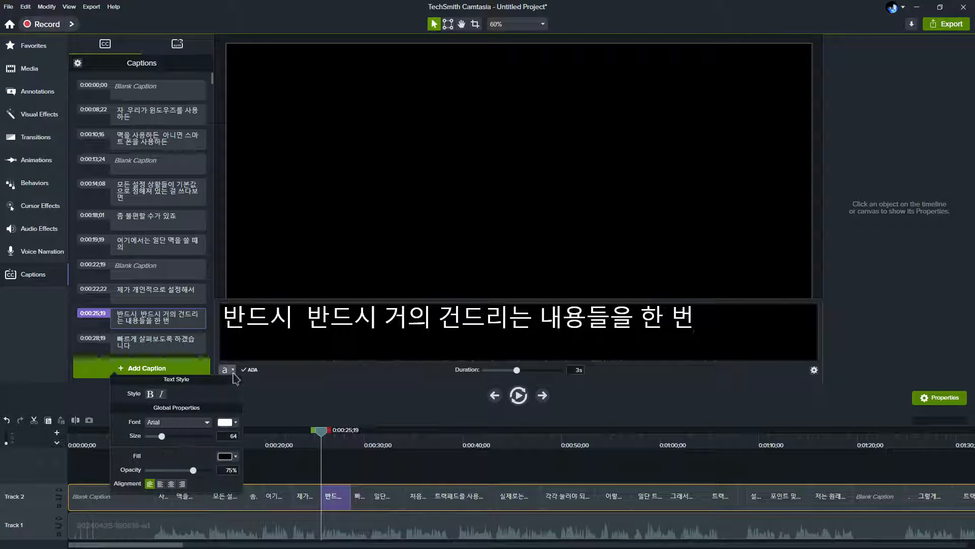
{"action": "left_click", "coordinate": [303, 396]}
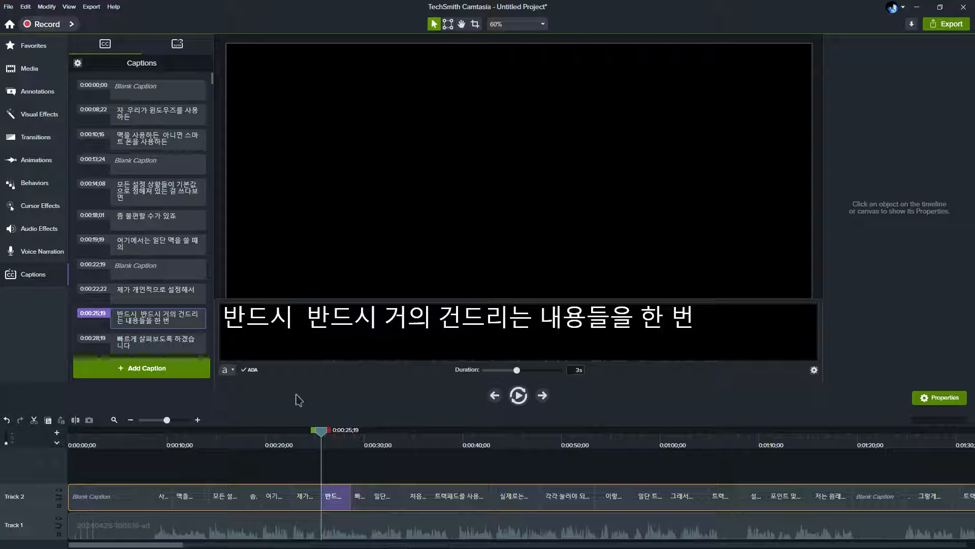
- Hide Track 2 and add the Noto Sans Word Box dynamic caption style on a new track above it
{"action": "left_click", "coordinate": [178, 46]}
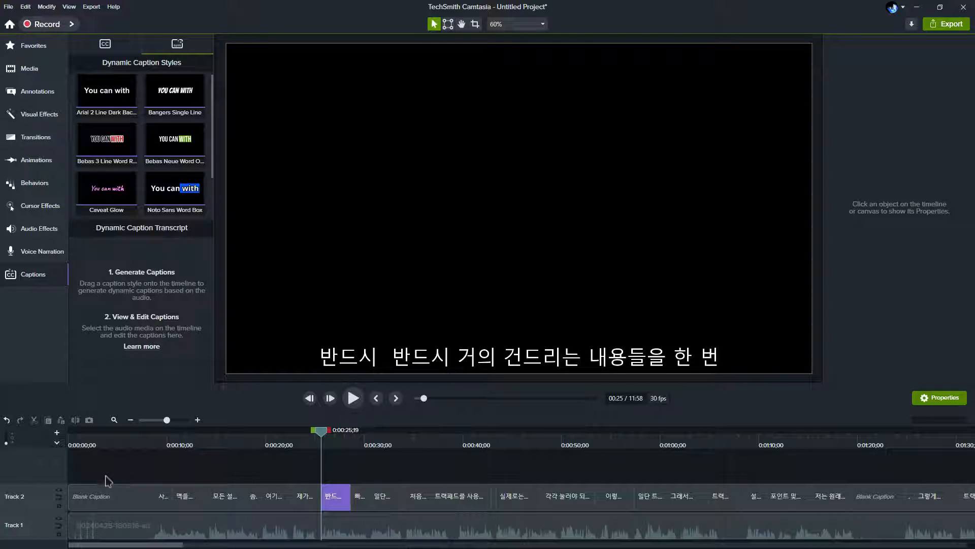
{"action": "left_click", "coordinate": [59, 491]}
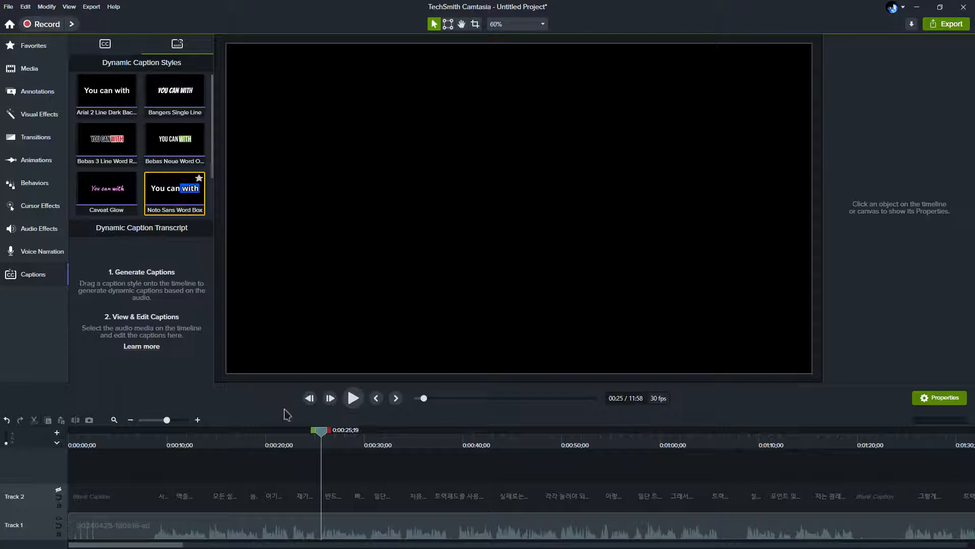
{"action": "left_click_drag", "start_coordinate": [285, 410], "coordinate": [300, 470]}
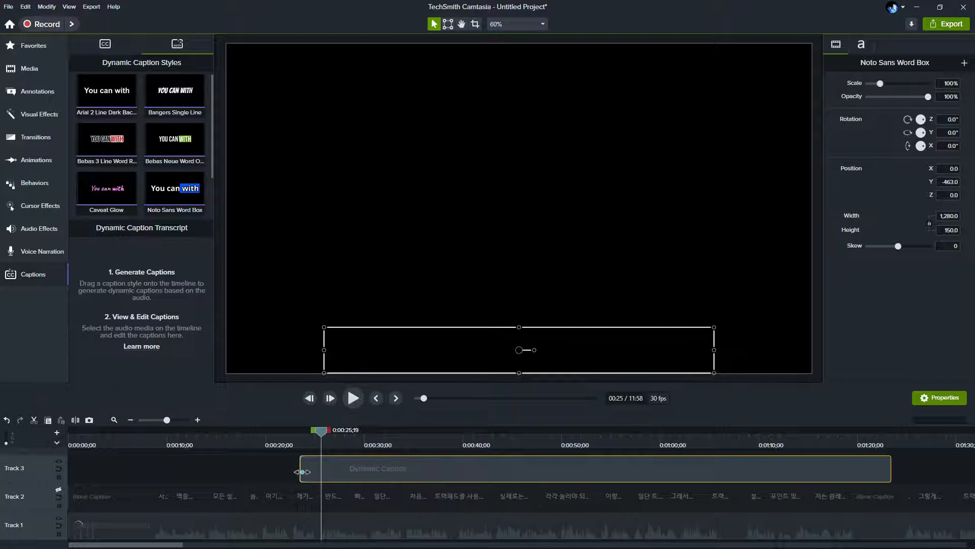
- Adjust the dynamic caption clip on Track 3 to run from about 0:07 to about 1:08
{"action": "left_click_drag", "start_coordinate": [302, 471], "coordinate": [60, 468]}
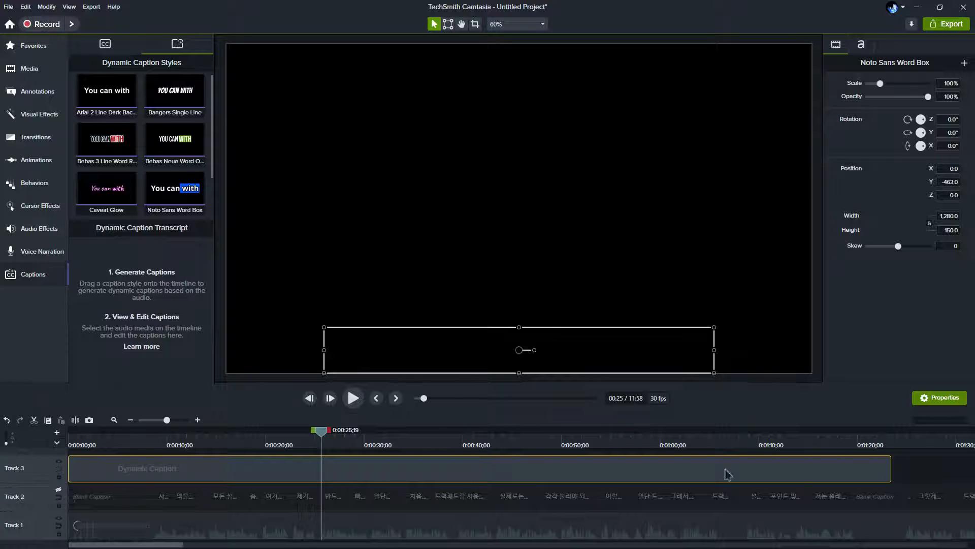
{"action": "left_click_drag", "start_coordinate": [890, 473], "coordinate": [744, 473]}
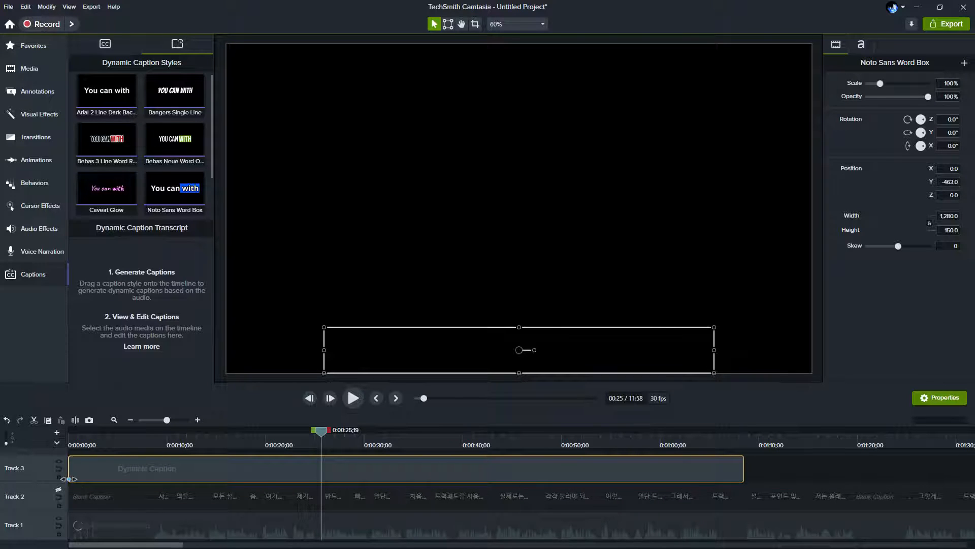
{"action": "left_click_drag", "start_coordinate": [76, 484], "coordinate": [139, 484]}
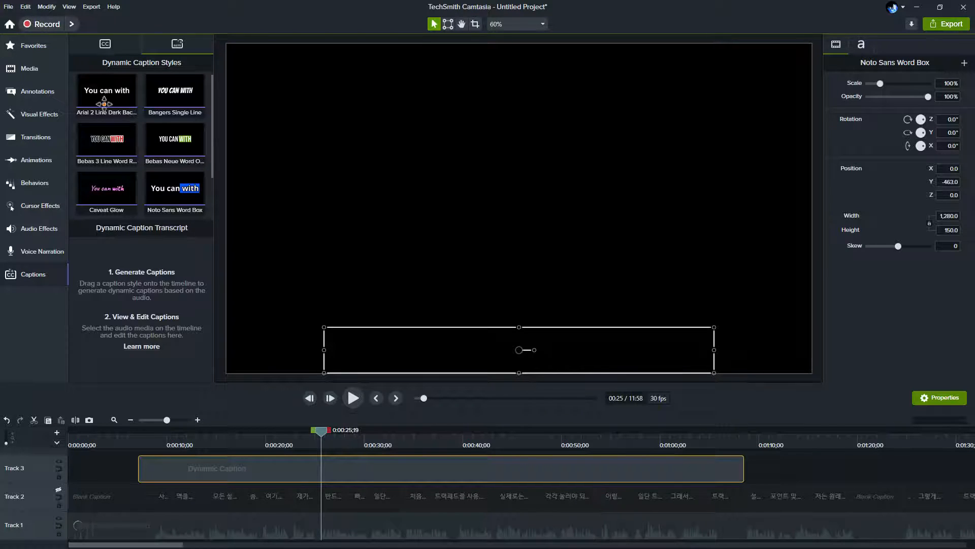
{"action": "left_click", "coordinate": [108, 53]}
{"action": "left_click", "coordinate": [177, 44]}
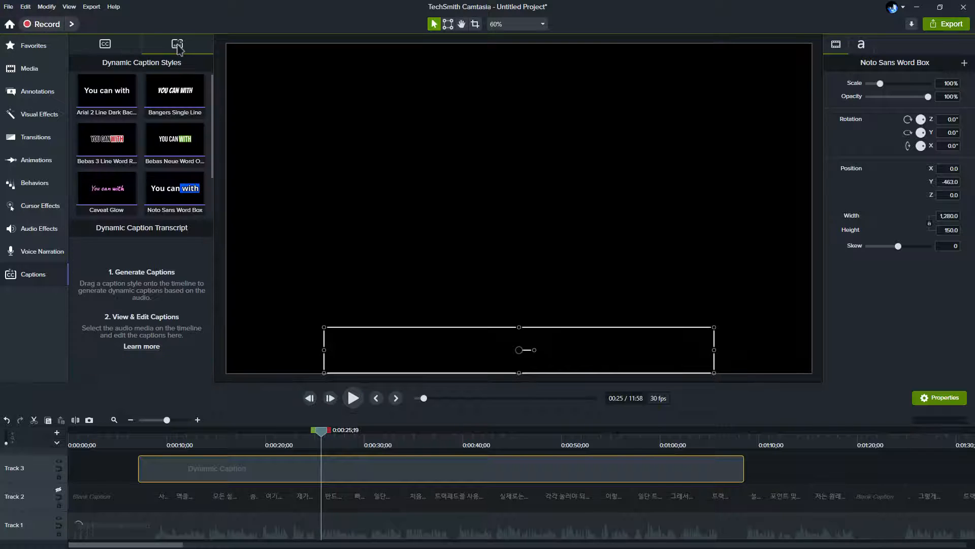
{"action": "left_click", "coordinate": [105, 45]}
{"action": "left_click", "coordinate": [177, 46]}
- Shorten the Track 1 audio clip to about one minute, aligned with the dynamic caption at the timeline start
{"action": "scroll", "coordinate": [143, 436], "scroll_direction": "down", "scroll_amount": 5}
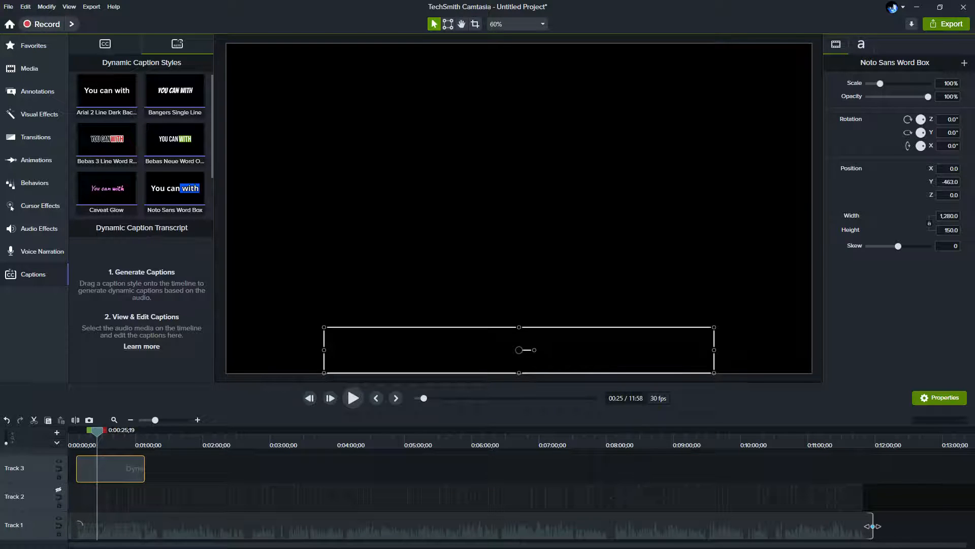
{"action": "left_click_drag", "start_coordinate": [872, 526], "coordinate": [136, 523]}
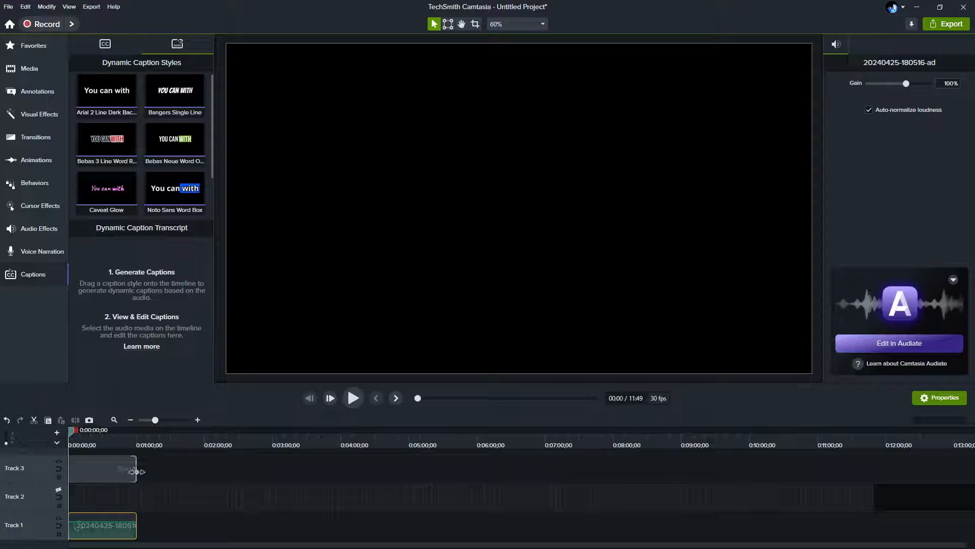
- Examine the dynamic caption transcript by selecting individual words and previewing their highlighting on the canvas
{"action": "left_click", "coordinate": [177, 419]}
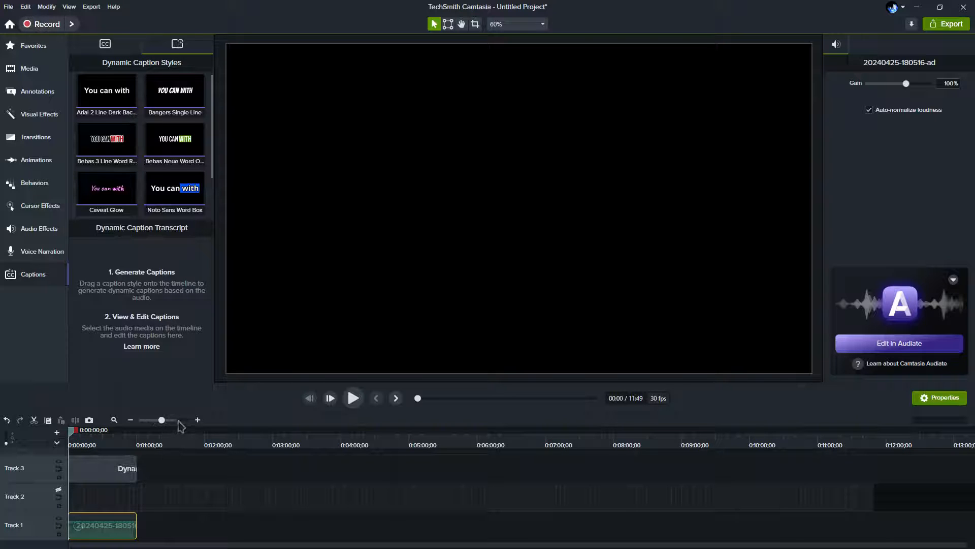
{"action": "left_click", "coordinate": [218, 437]}
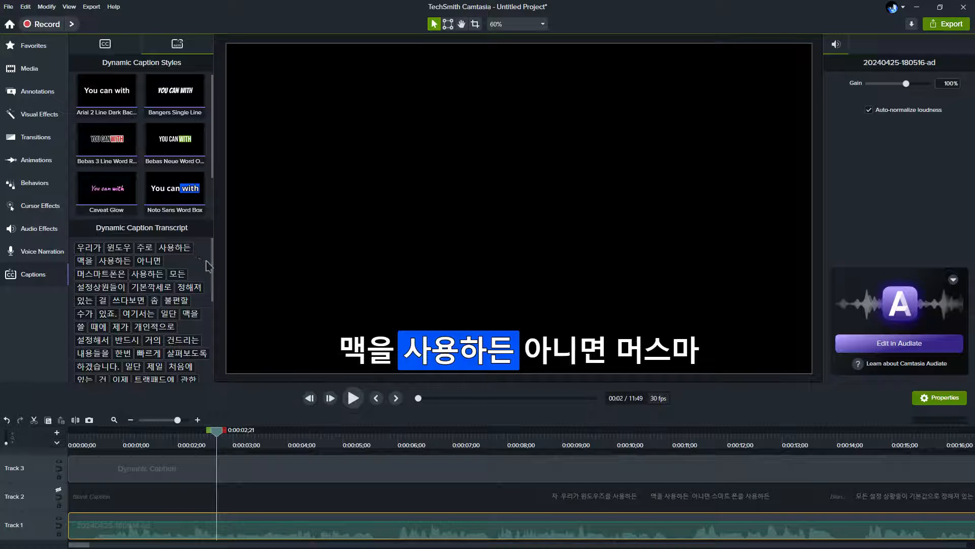
{"action": "left_click_drag", "start_coordinate": [213, 265], "coordinate": [214, 351]}
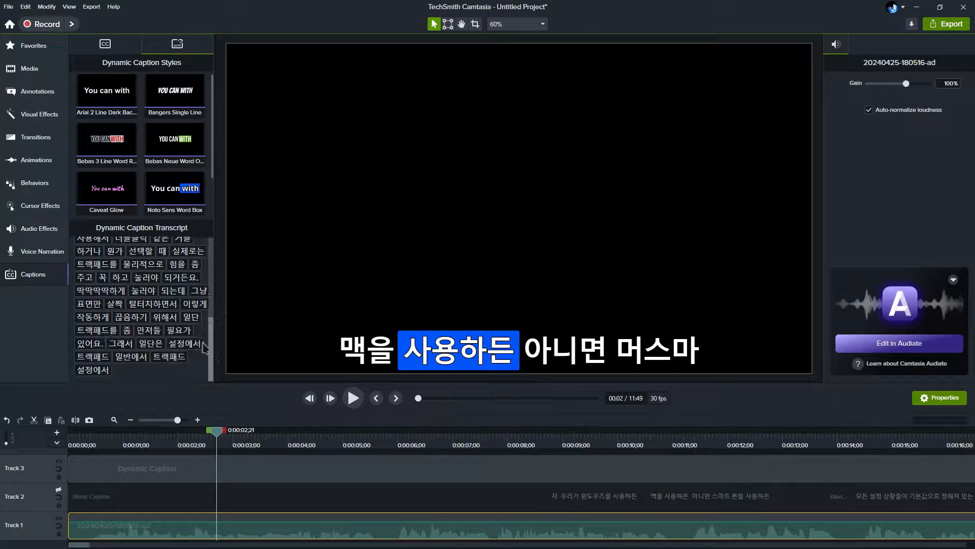
{"action": "left_click", "coordinate": [192, 318]}
{"action": "left_click", "coordinate": [169, 318]}
{"action": "left_click", "coordinate": [147, 331]}
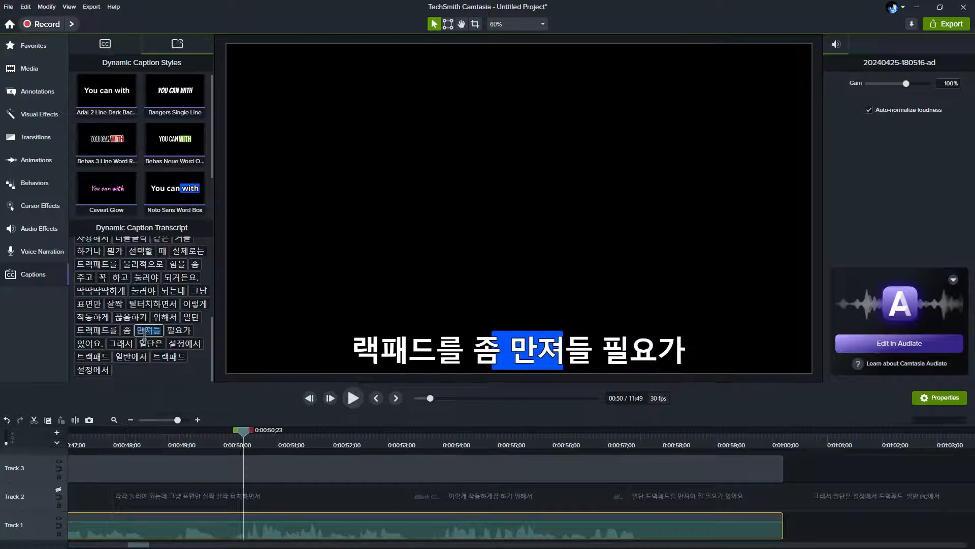
{"action": "left_click", "coordinate": [127, 330]}
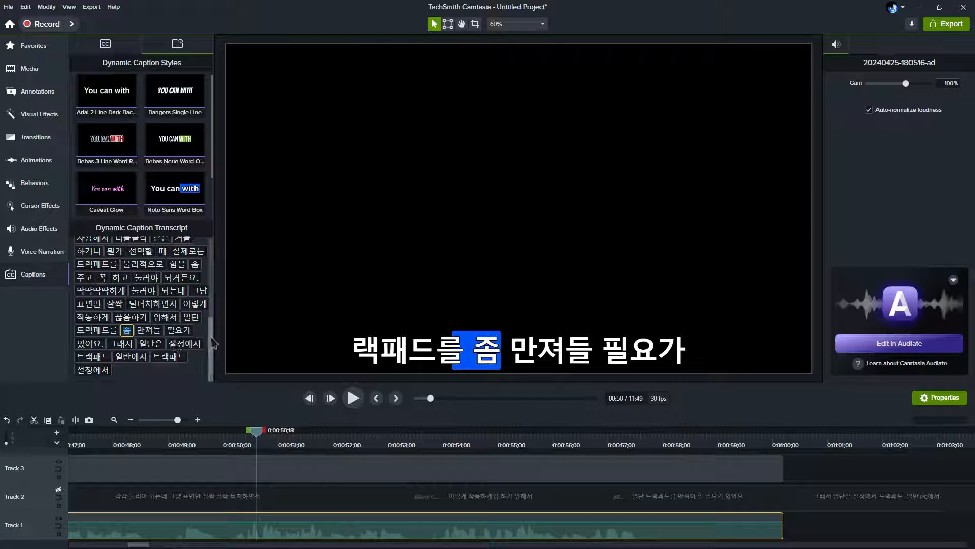
{"action": "scroll", "coordinate": [207, 336], "scroll_direction": "up", "scroll_amount": 10}
{"action": "left_click", "coordinate": [143, 274]}
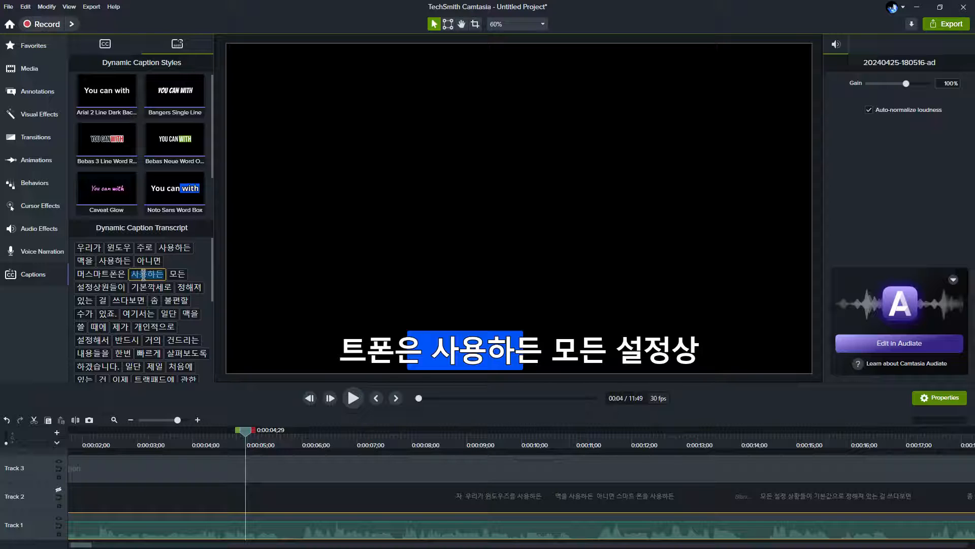
{"action": "left_click", "coordinate": [151, 287]}
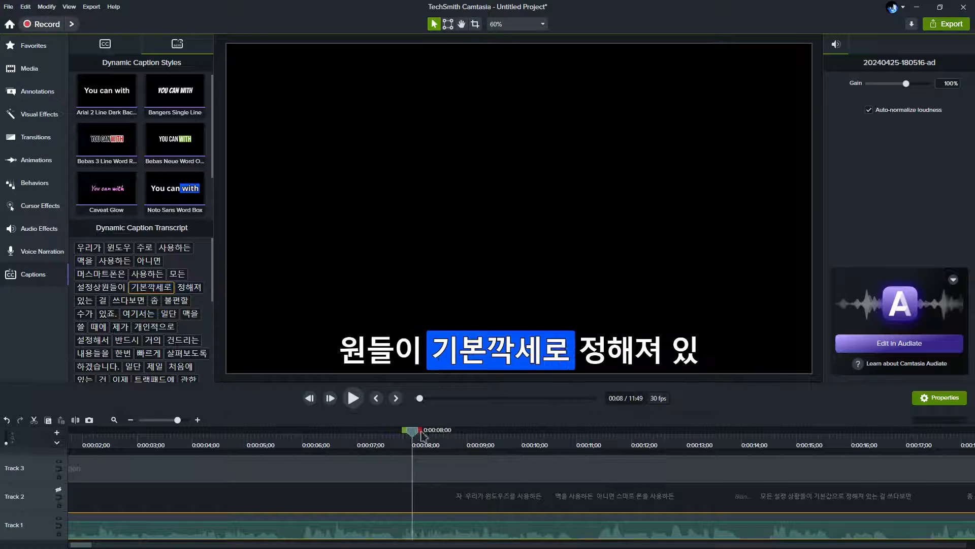
{"action": "left_click_drag", "start_coordinate": [399, 431], "coordinate": [350, 436]}
- Show Track 2 again and extend the dynamic caption on Track 3 to about 1:55 from the timeline start
{"action": "left_click", "coordinate": [58, 490]}
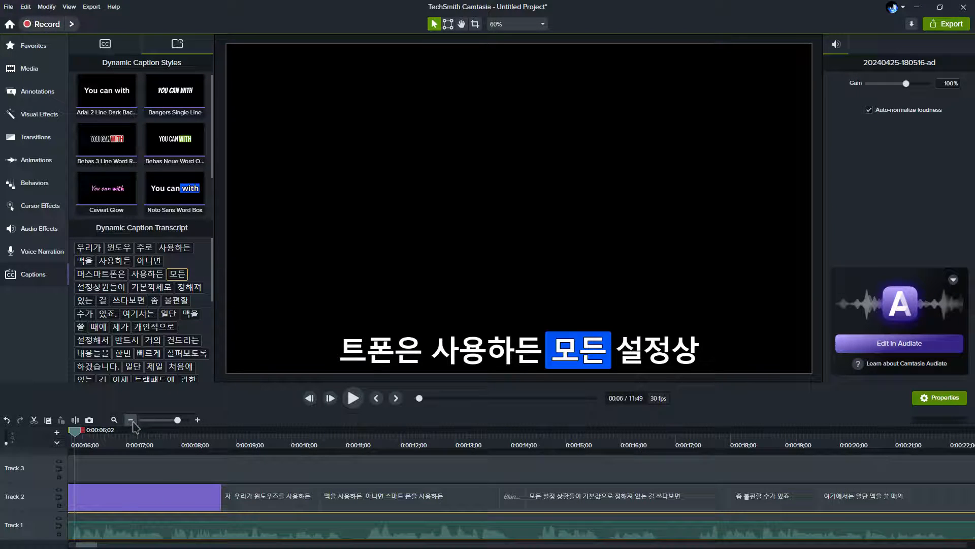
{"action": "left_click", "coordinate": [131, 419]}
{"action": "left_click", "coordinate": [123, 473]}
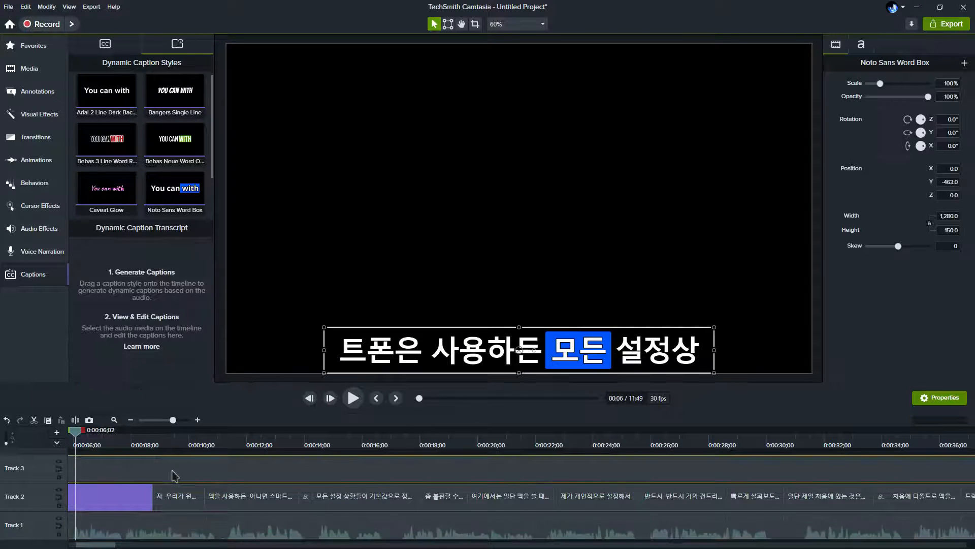
{"action": "left_click", "coordinate": [114, 419]}
{"action": "left_click_drag", "start_coordinate": [112, 473], "coordinate": [53, 468]}
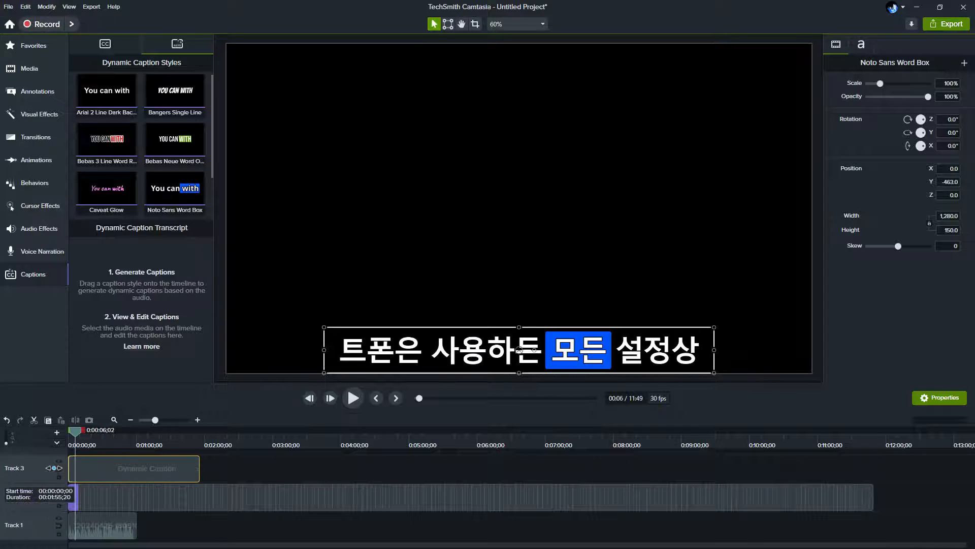
- Restore the Track 3 dynamic caption and Track 1 audio clip to matching lengths of about 1:08 from the timeline start
{"action": "left_click_drag", "start_coordinate": [98, 525], "coordinate": [152, 524]}
{"action": "key", "text": "ctrl+z"}
{"action": "left_click", "coordinate": [311, 464]}
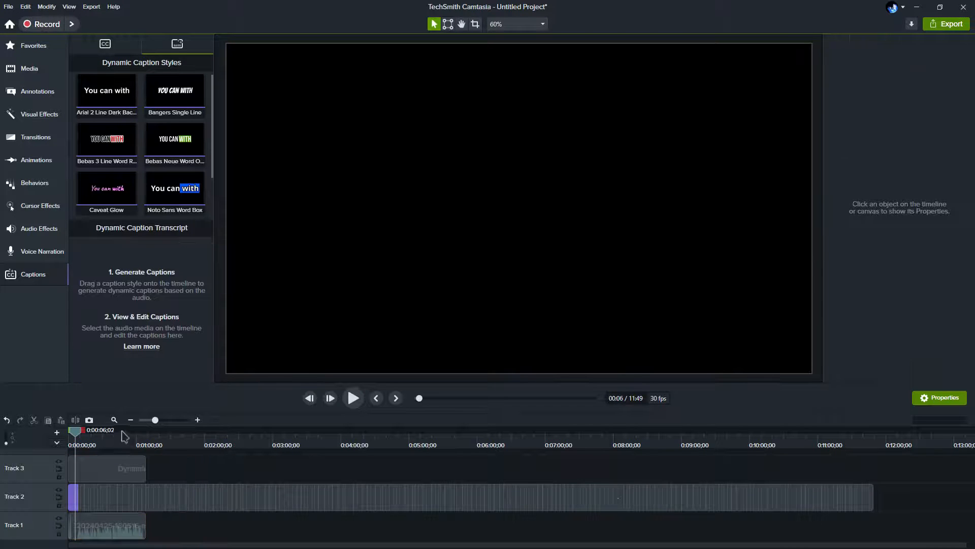
- Move the dynamic caption above the standard subtitle on the canvas, to a Y position of -298
{"action": "left_click_drag", "start_coordinate": [82, 437], "coordinate": [102, 441]}
{"action": "left_click", "coordinate": [146, 506]}
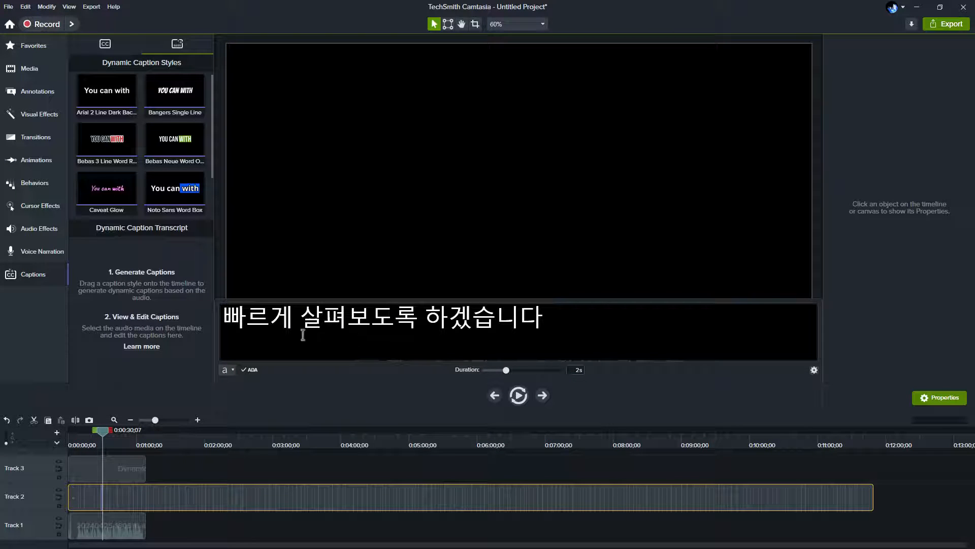
{"action": "left_click", "coordinate": [103, 436]}
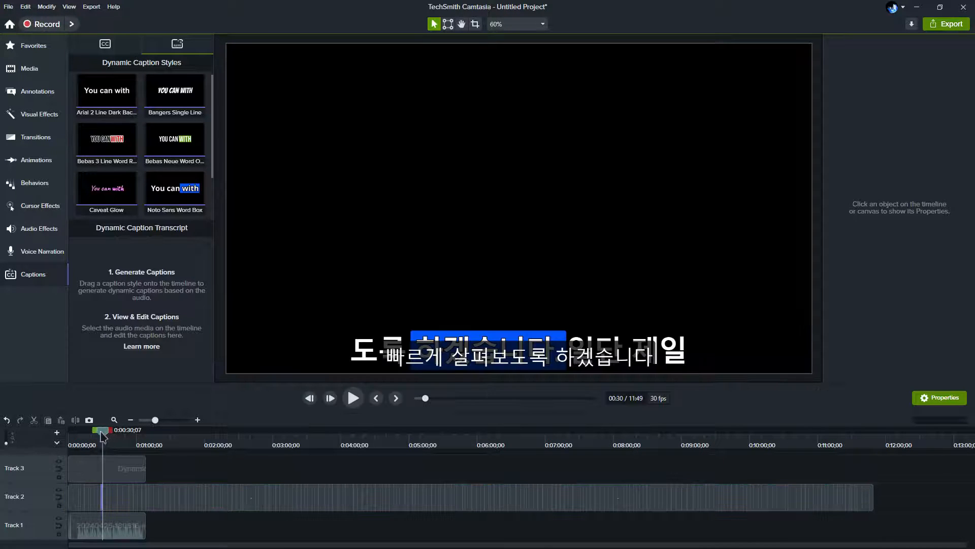
{"action": "left_click_drag", "start_coordinate": [103, 436], "coordinate": [89, 442]}
{"action": "left_click", "coordinate": [117, 469]}
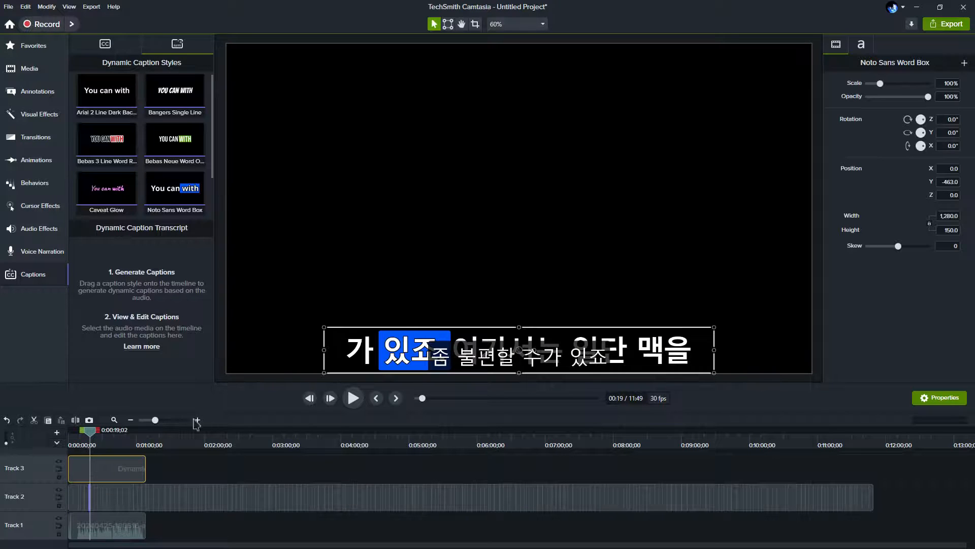
{"action": "left_click_drag", "start_coordinate": [390, 330], "coordinate": [392, 286]}
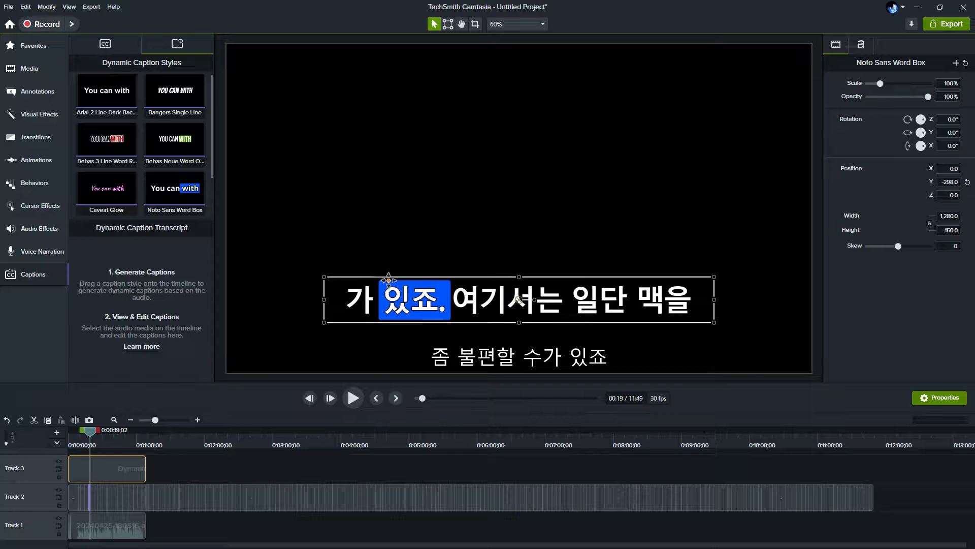
- Compare the dynamic and standard captions between about 0:19 and 0:35, and hide Track 2
{"action": "mouse_move", "coordinate": [92, 435]}
{"action": "left_mouse_down"}
{"action": "mouse_move", "coordinate": [73, 437]}
{"action": "mouse_move", "coordinate": [95, 446]}
{"action": "left_mouse_up"}
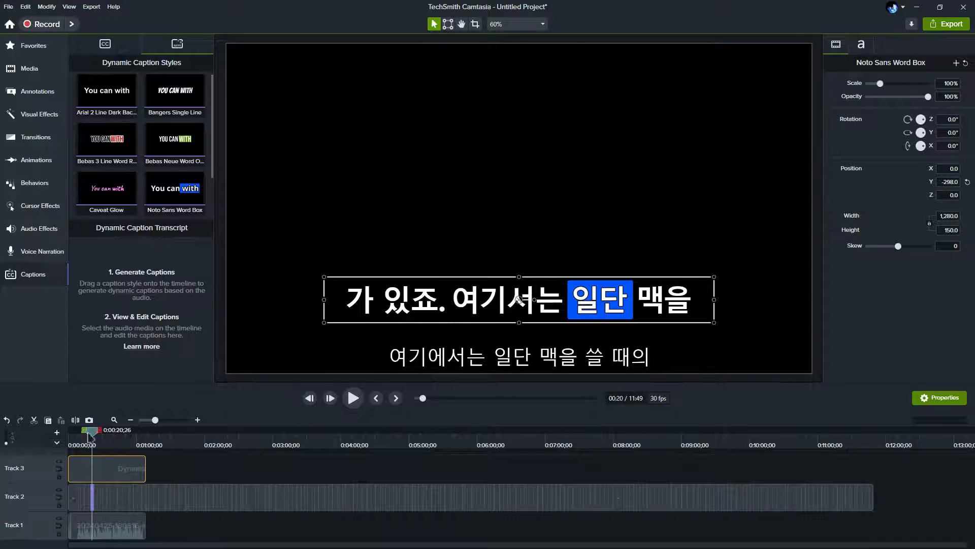
{"action": "left_click_drag", "start_coordinate": [89, 435], "coordinate": [108, 435]}
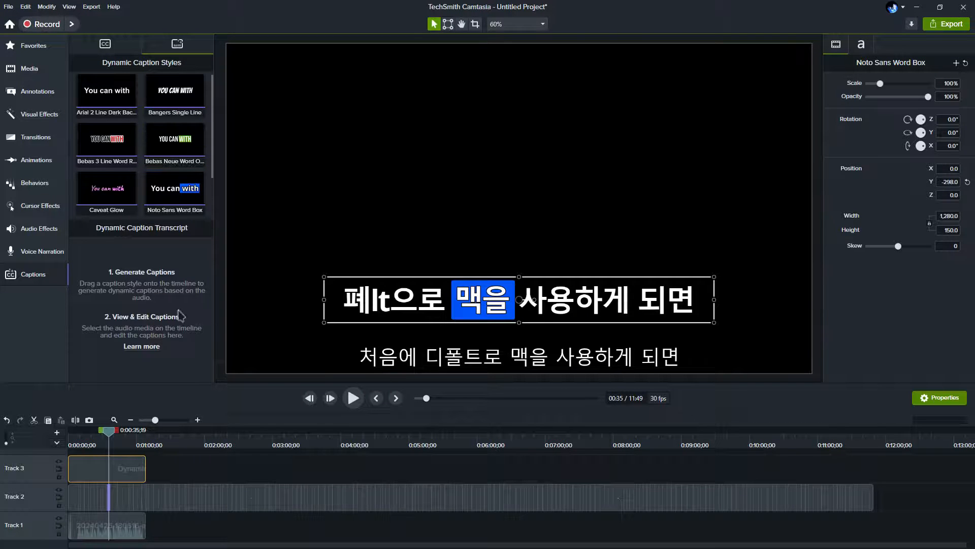
{"action": "left_click", "coordinate": [59, 489]}
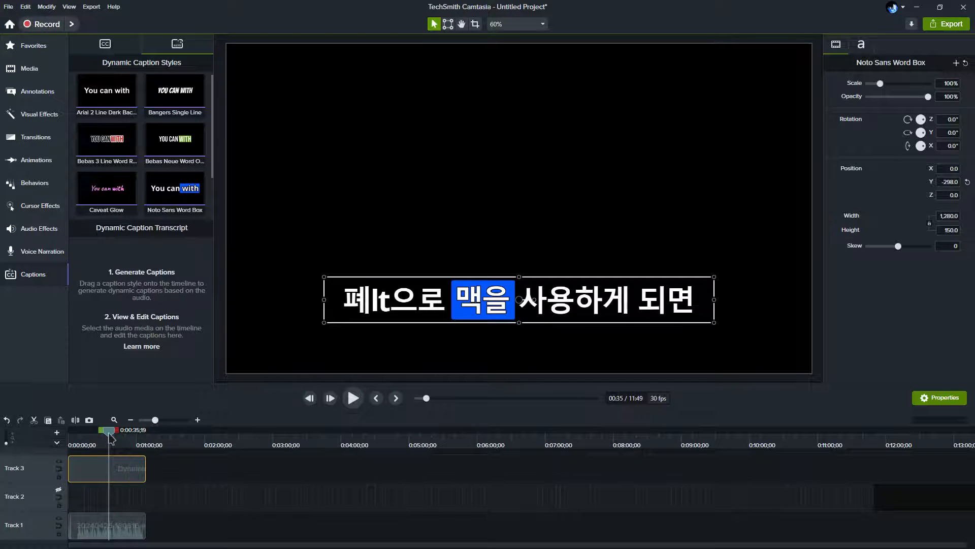
{"action": "left_click_drag", "start_coordinate": [111, 437], "coordinate": [107, 445]}
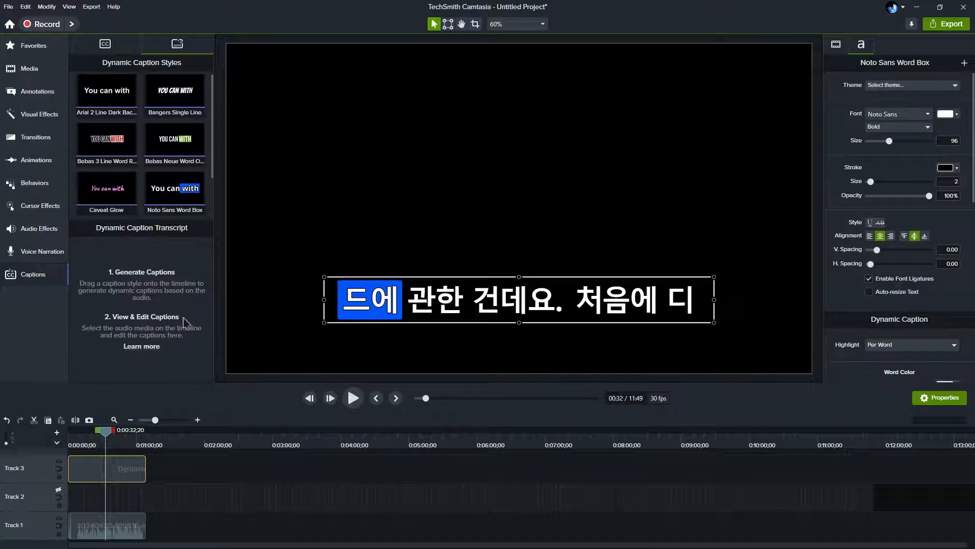
- Show the dynamic caption transcript for the audio clip on Track 1
{"action": "left_click", "coordinate": [133, 525]}
{"action": "left_click", "coordinate": [122, 465]}
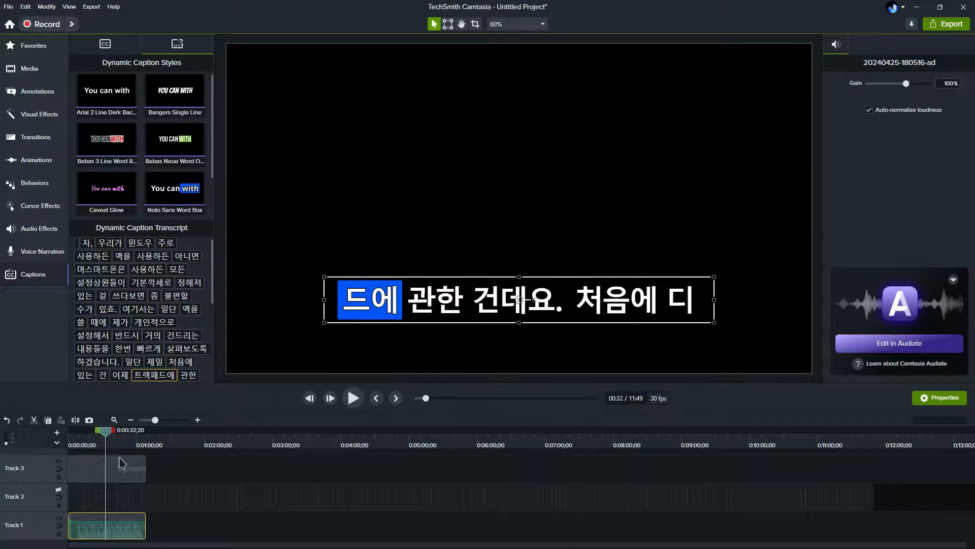
{"action": "left_click", "coordinate": [133, 519]}
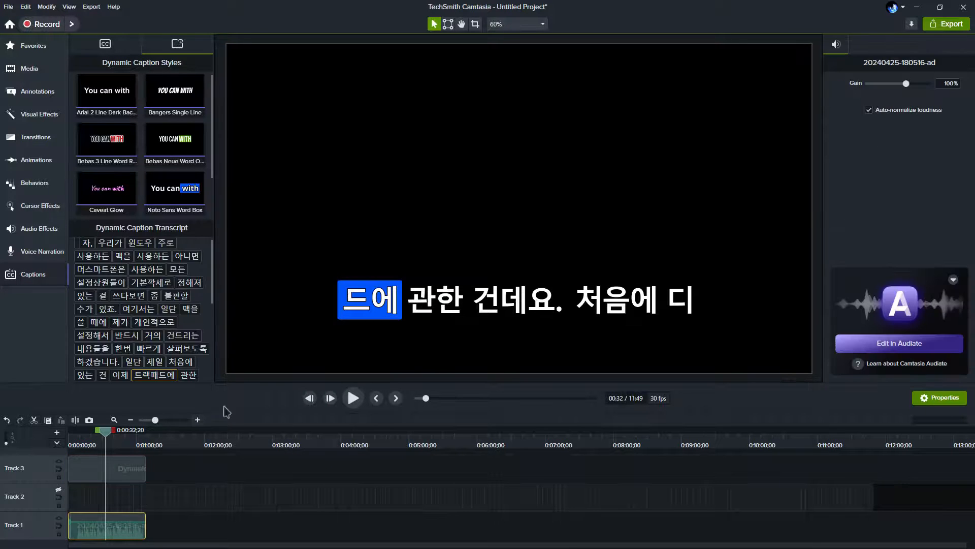
- Add a Bebas Neue Word Outline dynamic caption on a new Track 4 and move it up the canvas to Y 152.6
{"action": "left_click_drag", "start_coordinate": [244, 385], "coordinate": [245, 350]}
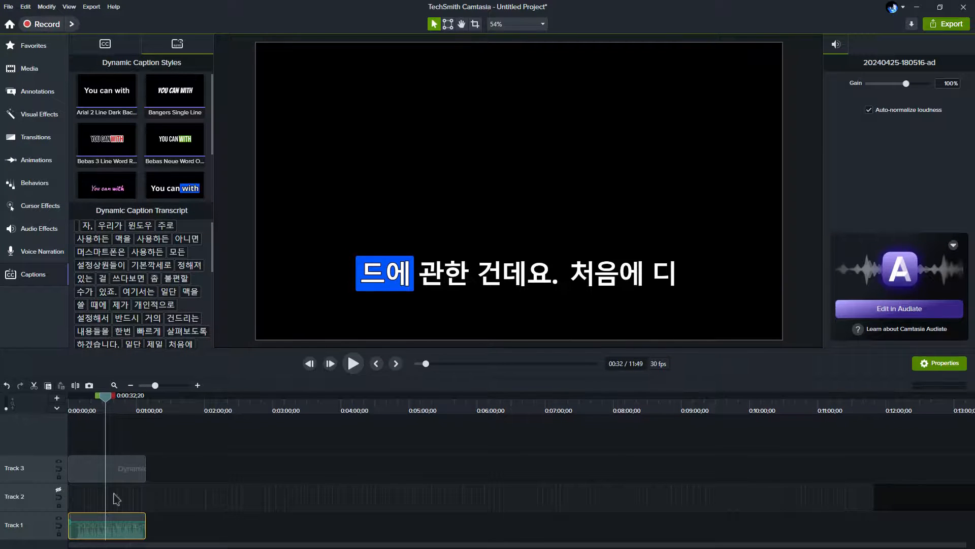
{"action": "left_click", "coordinate": [112, 468]}
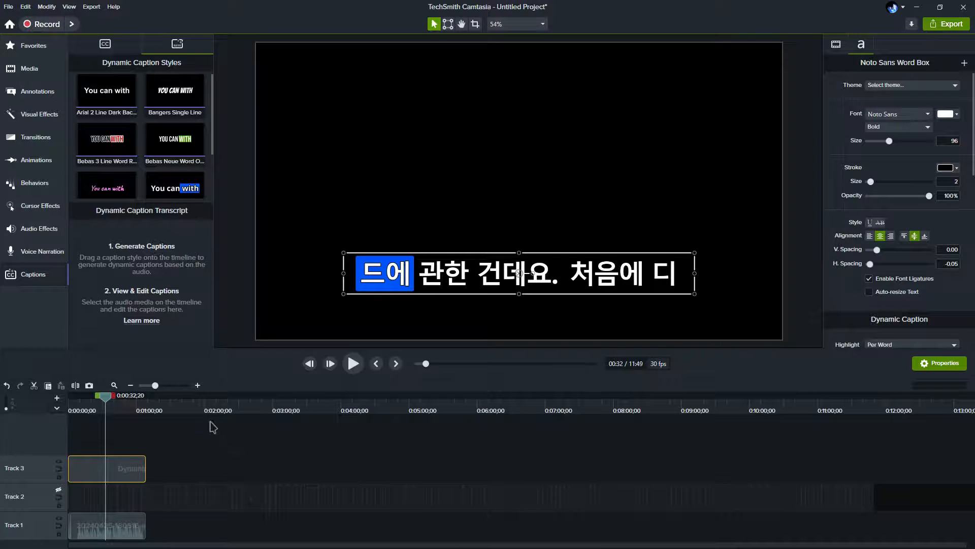
{"action": "left_click_drag", "start_coordinate": [176, 145], "coordinate": [76, 450]}
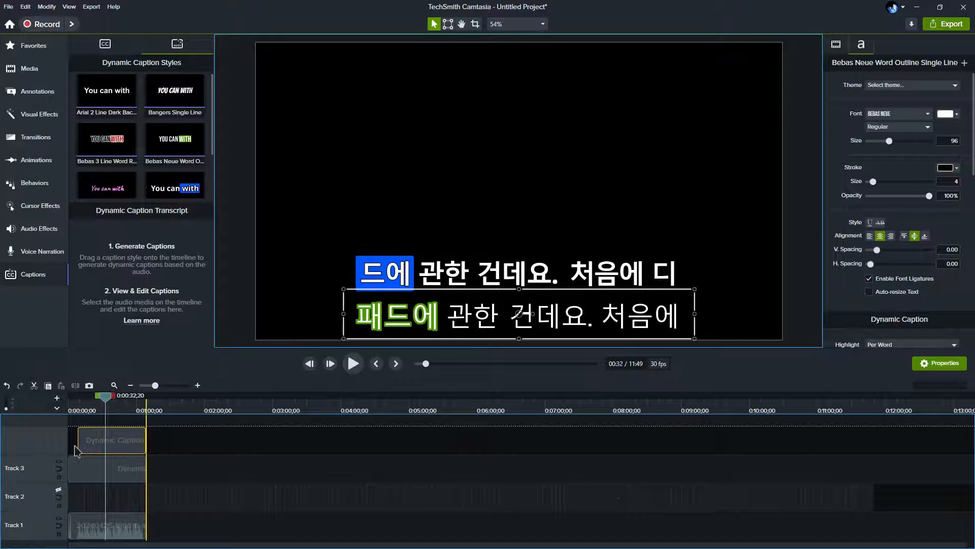
{"action": "left_click_drag", "start_coordinate": [404, 301], "coordinate": [406, 136]}
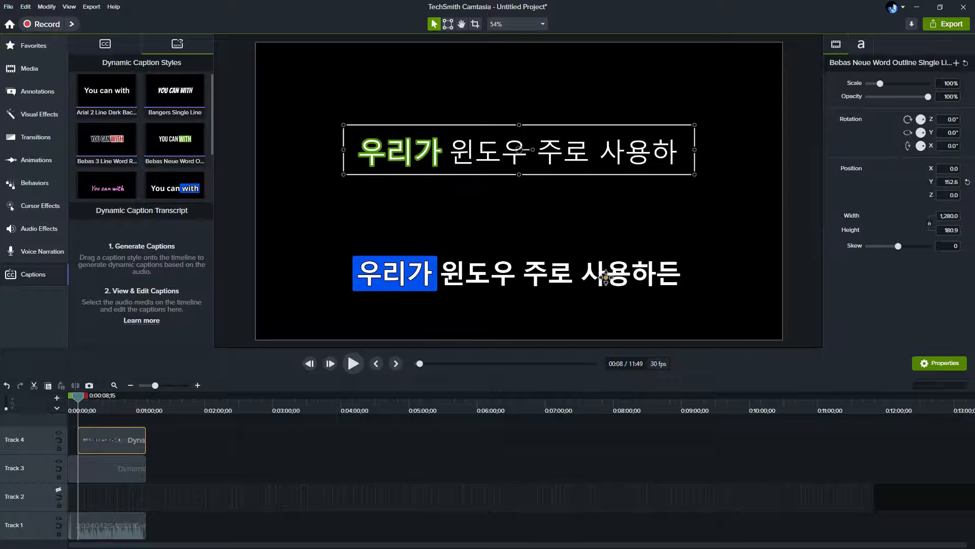
- Set the Track 4 caption's word opacity to 44.9% for future words and 0% for past words, and preview the playback
{"action": "double_click", "coordinate": [920, 362]}
{"action": "left_click", "coordinate": [862, 53]}
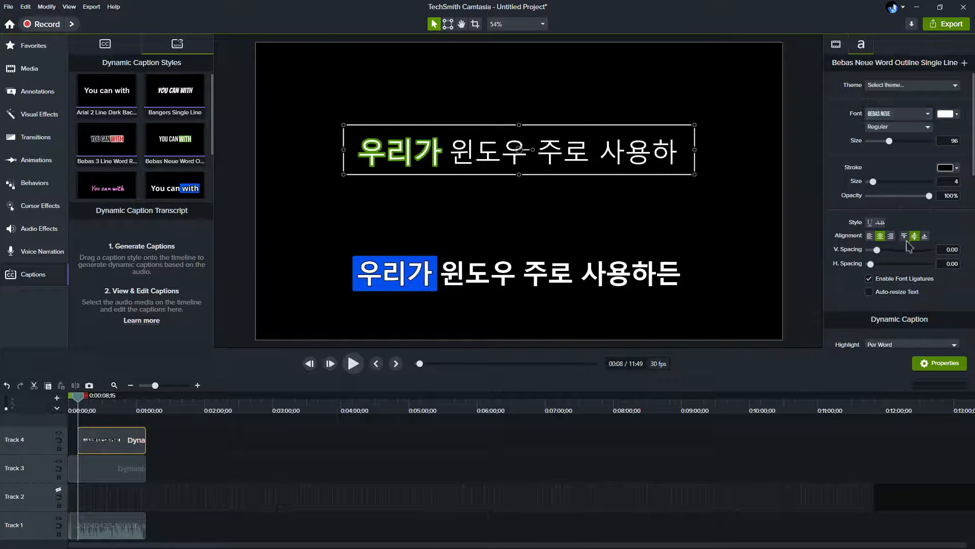
{"action": "scroll", "coordinate": [898, 223], "scroll_direction": "down", "scroll_amount": 3}
{"action": "scroll", "coordinate": [899, 228], "scroll_direction": "up", "scroll_amount": 3}
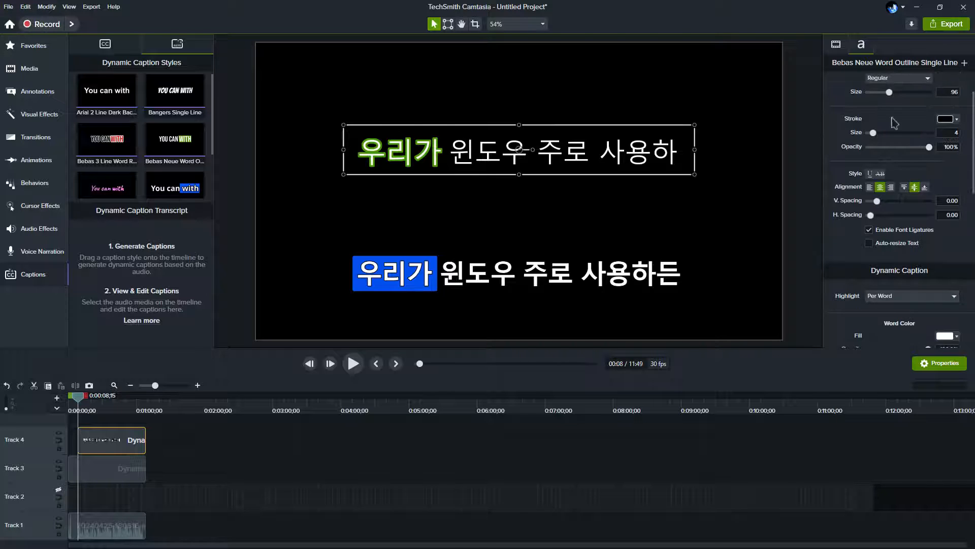
{"action": "scroll", "coordinate": [895, 195], "scroll_direction": "down", "scroll_amount": 3}
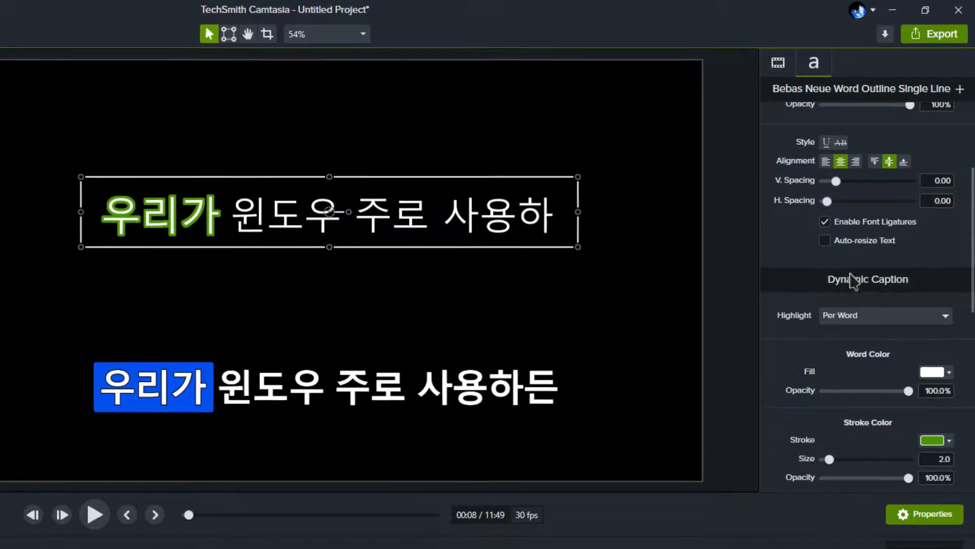
{"action": "scroll", "coordinate": [909, 375], "scroll_direction": "down", "scroll_amount": 3}
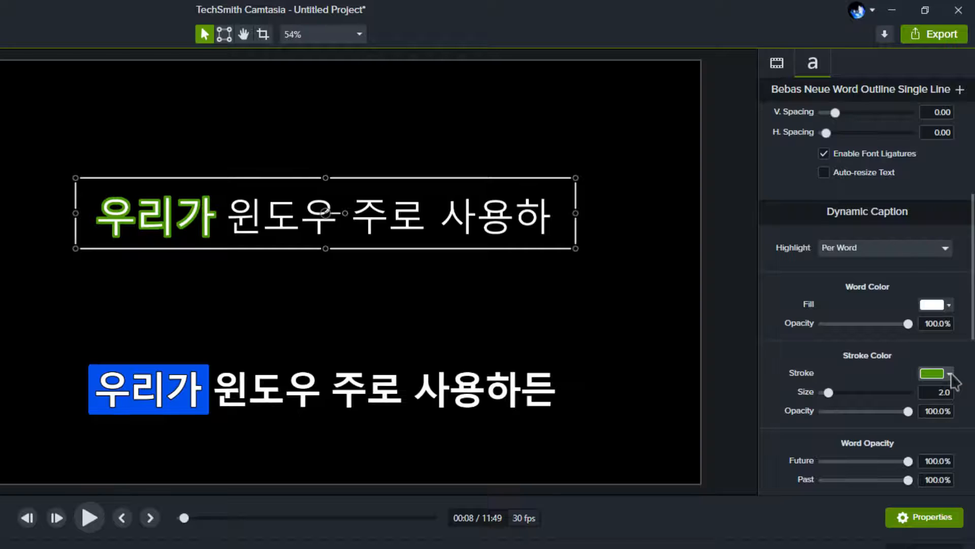
{"action": "scroll", "coordinate": [881, 404], "scroll_direction": "down", "scroll_amount": 2}
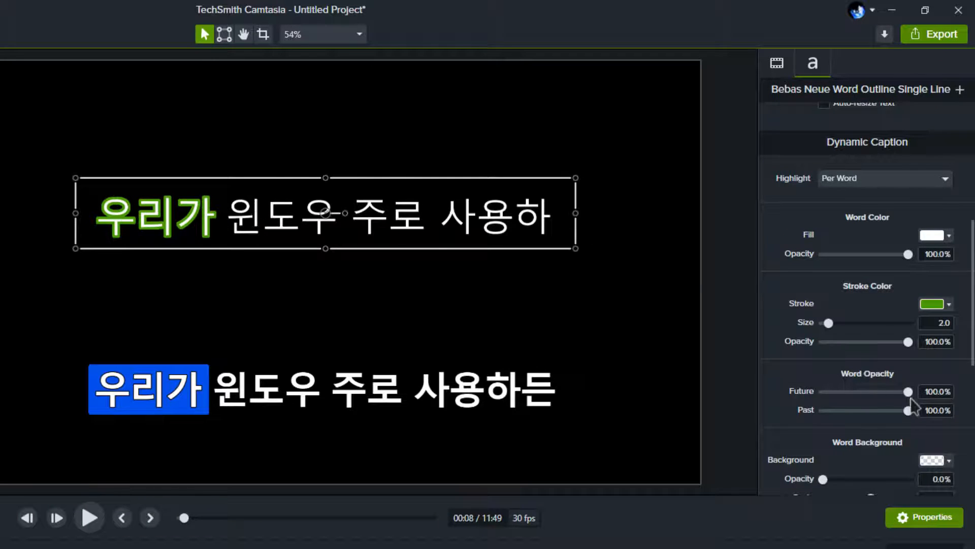
{"action": "left_click_drag", "start_coordinate": [909, 395], "coordinate": [861, 395]}
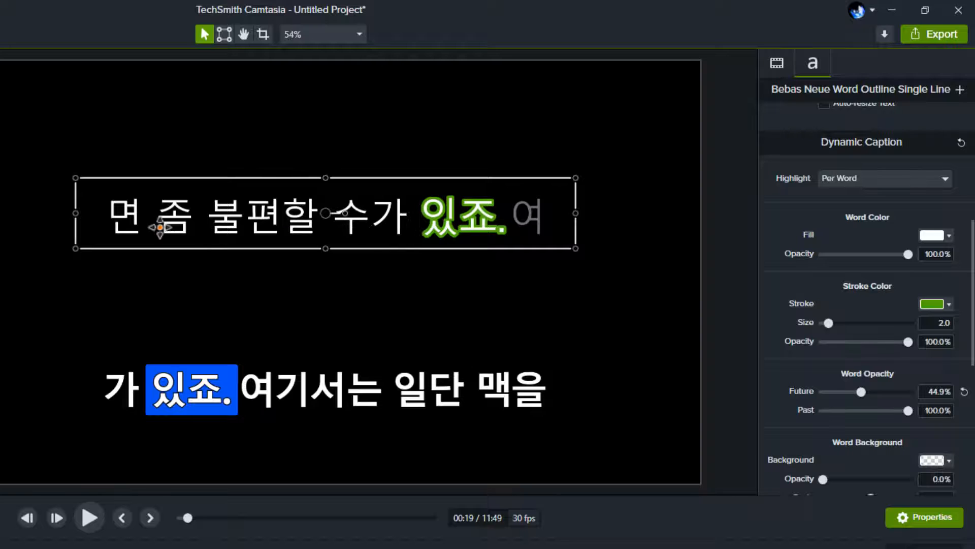
{"action": "left_click_drag", "start_coordinate": [909, 412], "coordinate": [803, 412]}
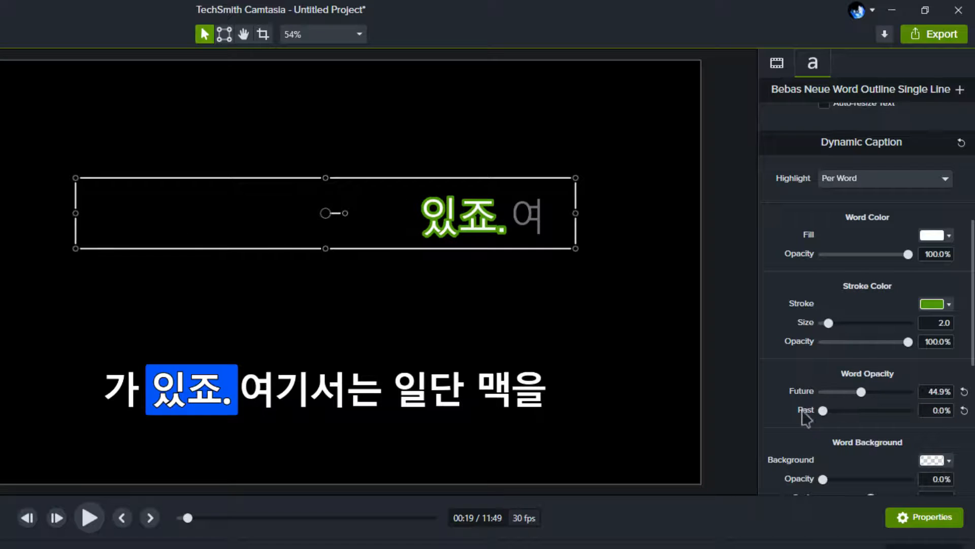
{"action": "left_click", "coordinate": [122, 518]}
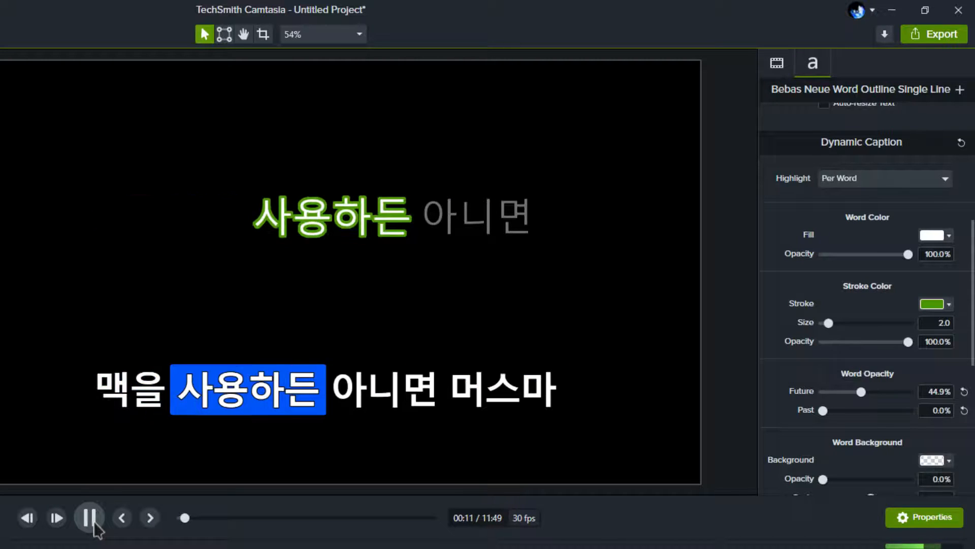
{"action": "left_click", "coordinate": [91, 519]}
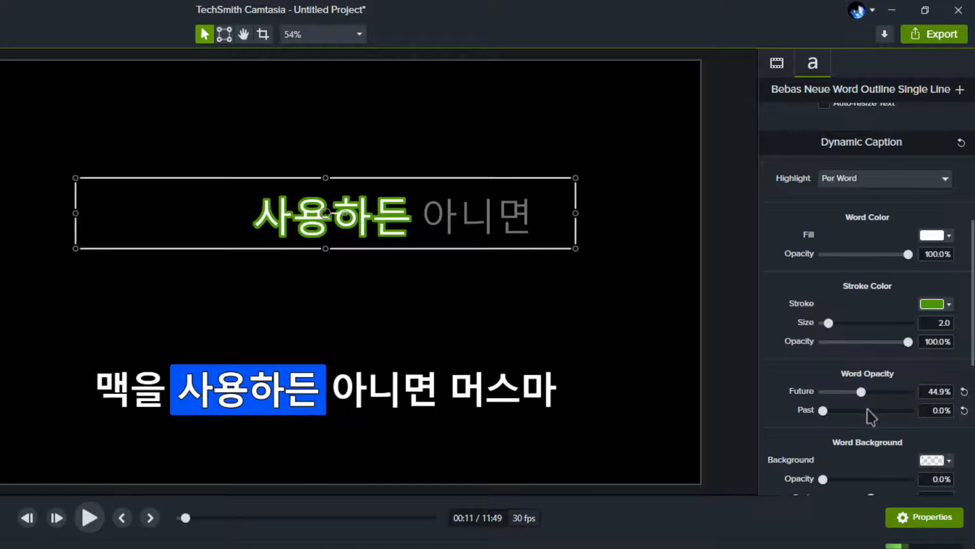
- Compare the word background settings of the blue-box caption with those of the green-outlined caption
{"action": "scroll", "coordinate": [871, 417], "scroll_direction": "down", "scroll_amount": 1}
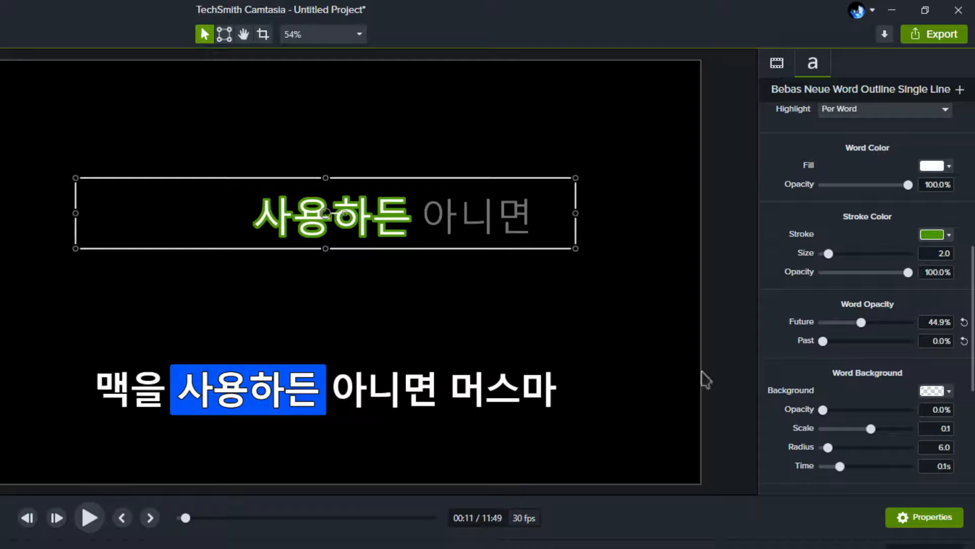
{"action": "scroll", "coordinate": [815, 384], "scroll_direction": "down", "scroll_amount": 1}
{"action": "left_click", "coordinate": [237, 379]}
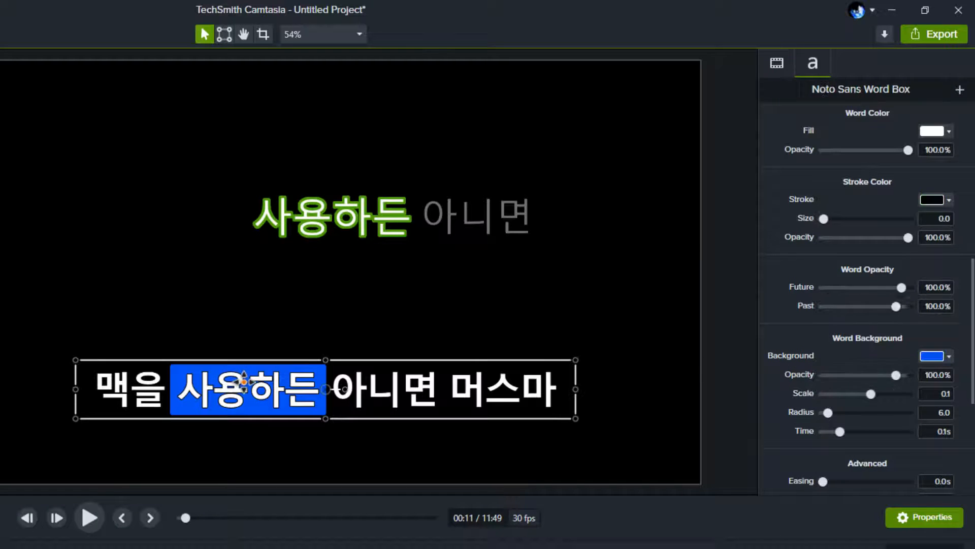
{"action": "left_click", "coordinate": [424, 217]}
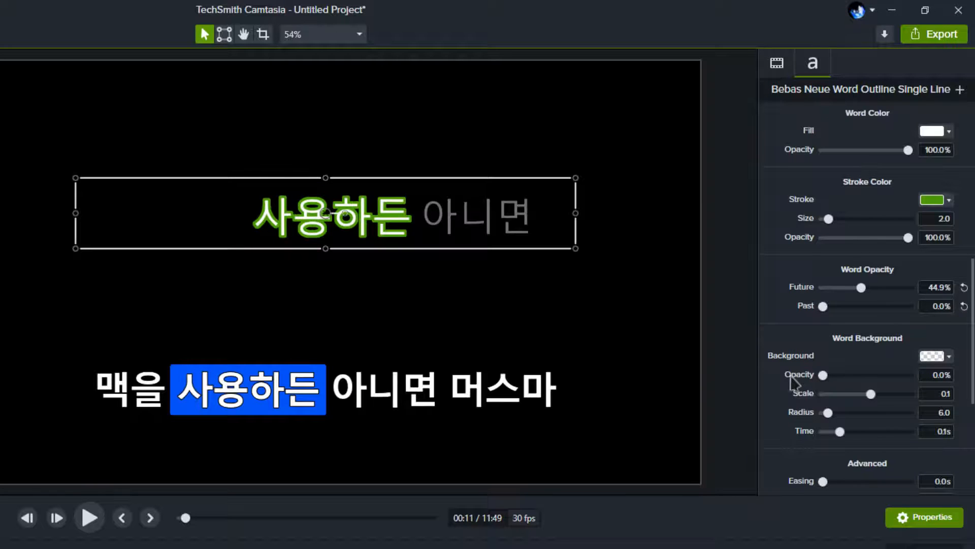
- Set the green-outlined caption's advanced highlight scale to 75.5% and preview the playback
{"action": "scroll", "coordinate": [793, 393], "scroll_direction": "down", "scroll_amount": 2}
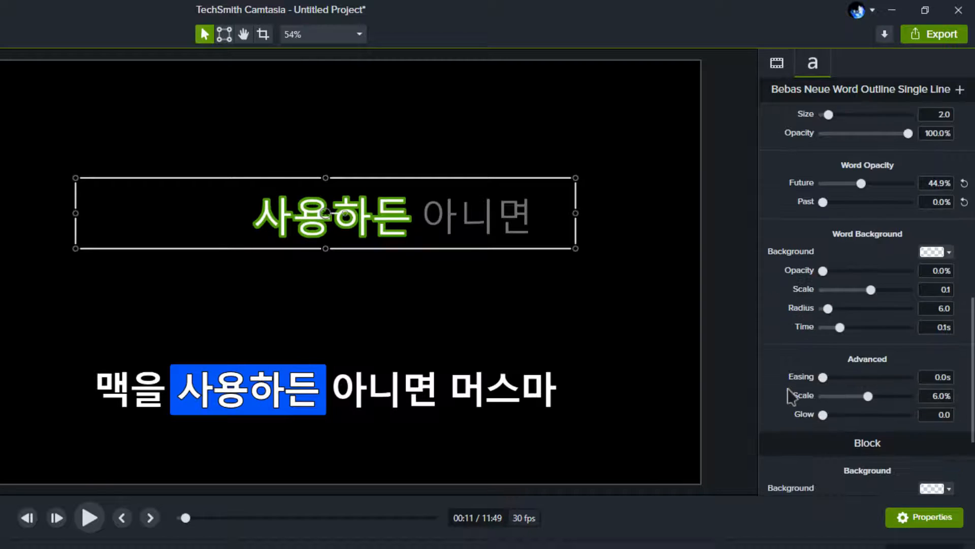
{"action": "scroll", "coordinate": [863, 378], "scroll_direction": "down", "scroll_amount": 2}
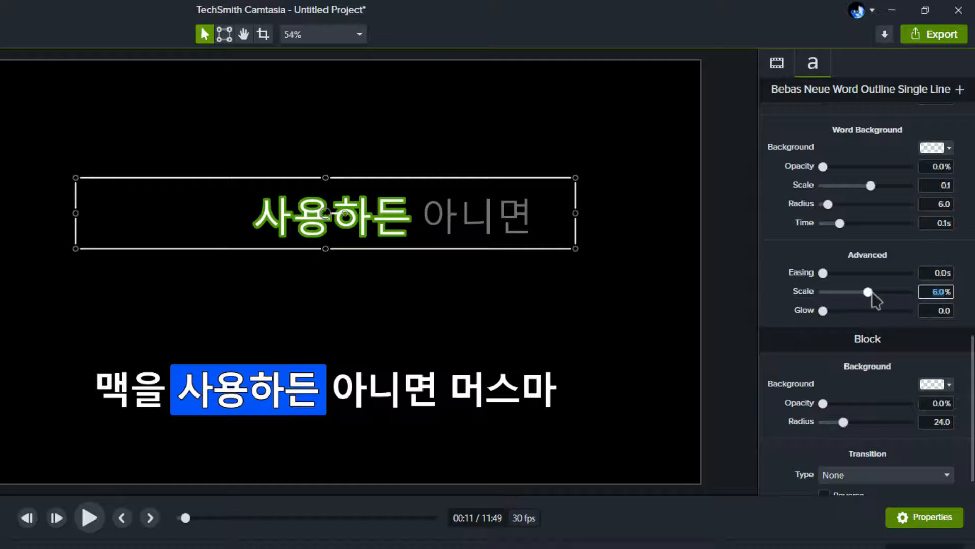
{"action": "left_click_drag", "start_coordinate": [869, 291], "coordinate": [902, 299]}
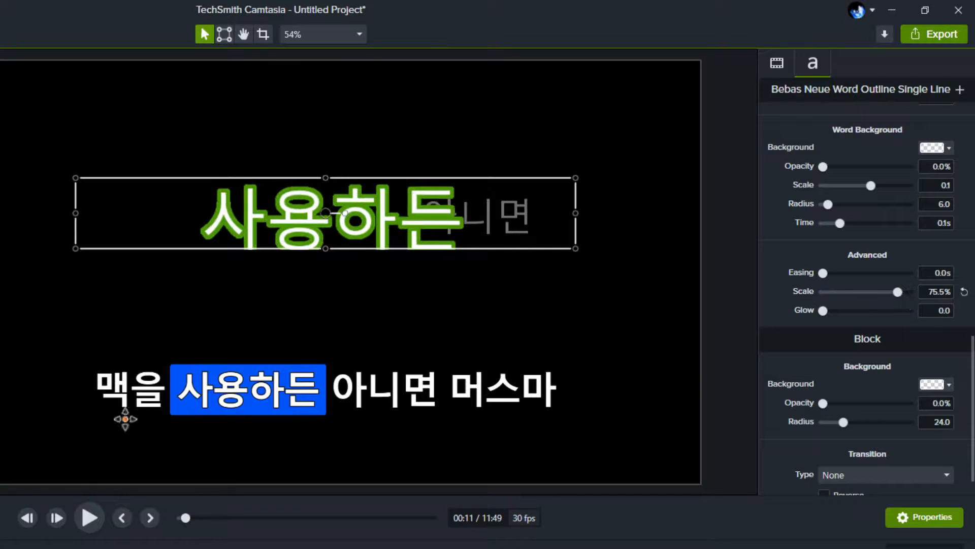
{"action": "left_click", "coordinate": [122, 519]}
{"action": "left_click", "coordinate": [95, 521]}
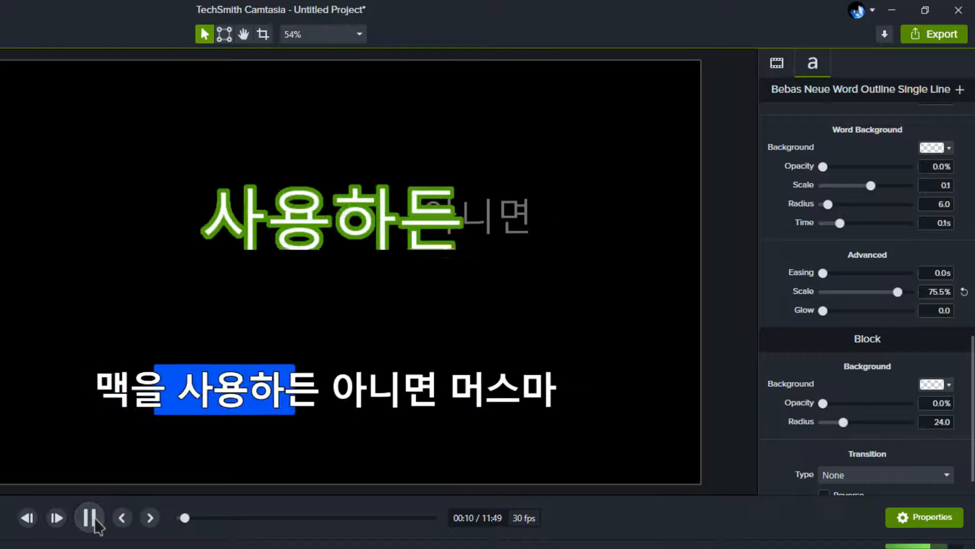
{"action": "left_click", "coordinate": [95, 521]}
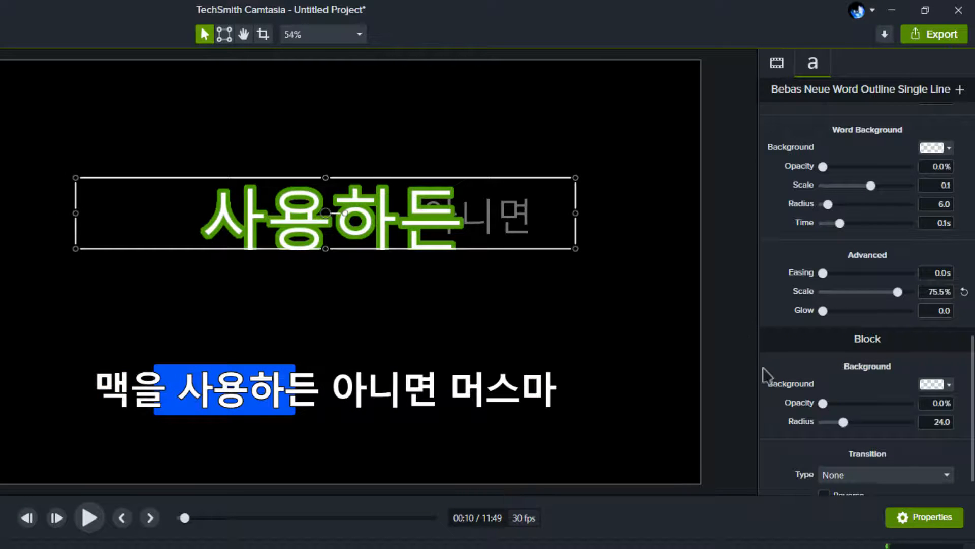
- Move the green-outlined caption higher on the canvas and stretch the blue-box caption's frame upward to fit two lines
{"action": "left_click_drag", "start_coordinate": [332, 248], "coordinate": [339, 171]}
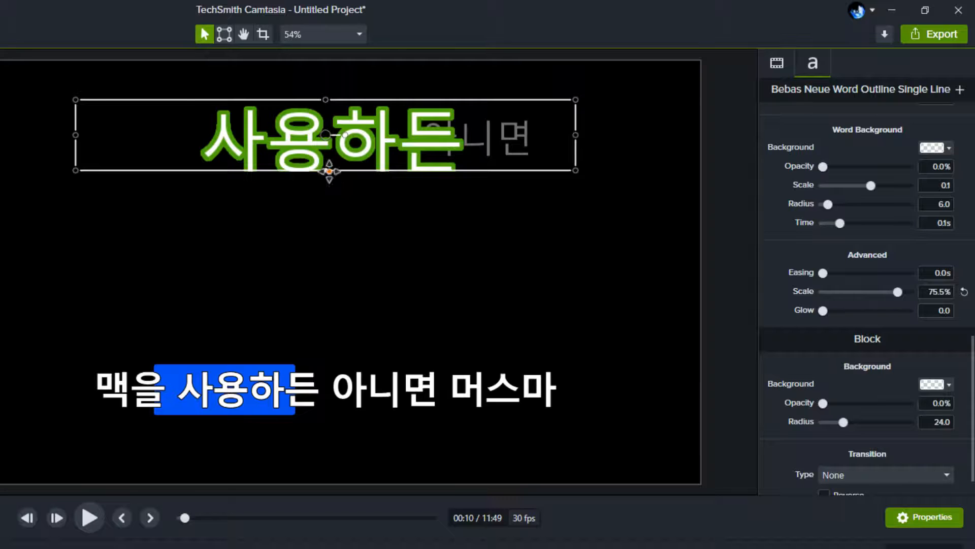
{"action": "left_click", "coordinate": [312, 403]}
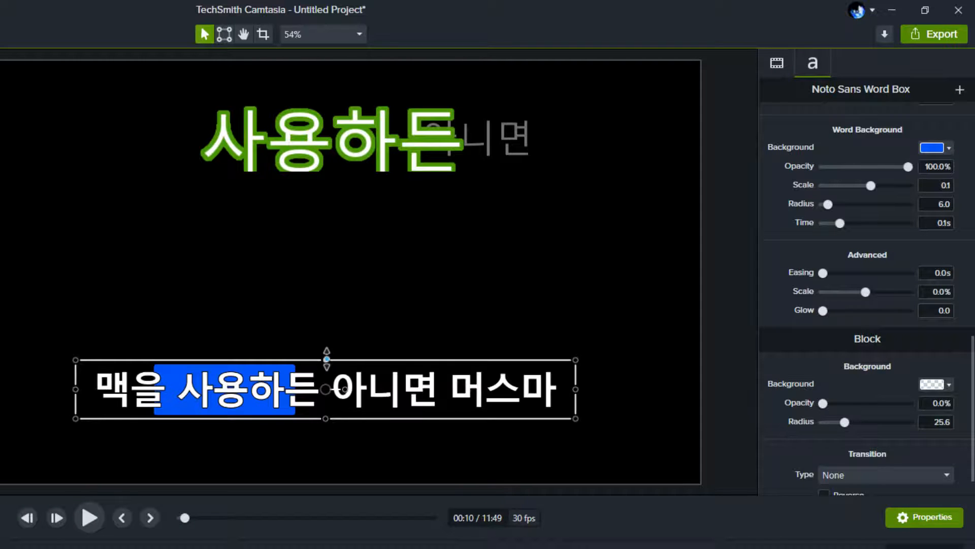
{"action": "left_click_drag", "start_coordinate": [327, 358], "coordinate": [326, 301]}
{"action": "scroll", "coordinate": [838, 412], "scroll_direction": "down", "scroll_amount": 1}
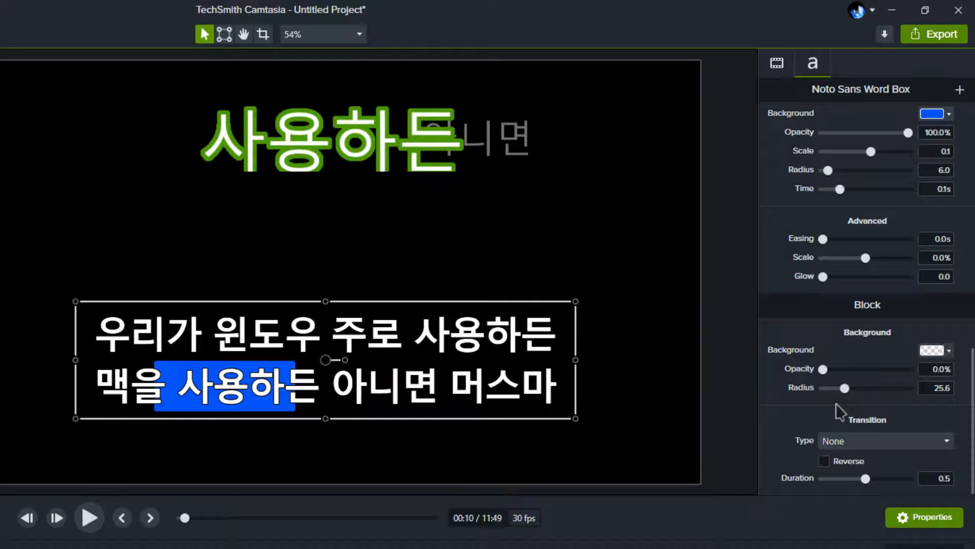
- Set the blue-box caption's block transition type to Spin Zoom and preview the playback
{"action": "left_click", "coordinate": [876, 441]}
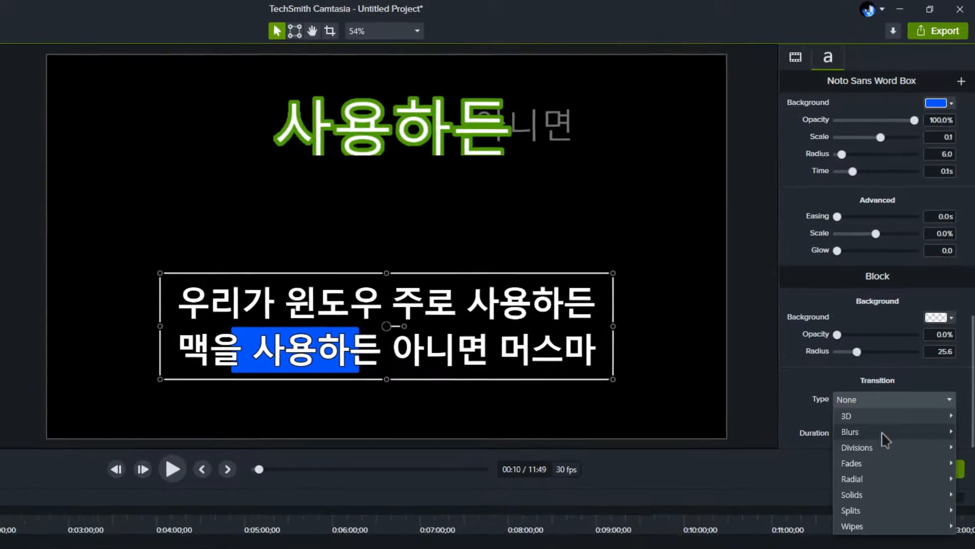
{"action": "mouse_move", "coordinate": [873, 476]}
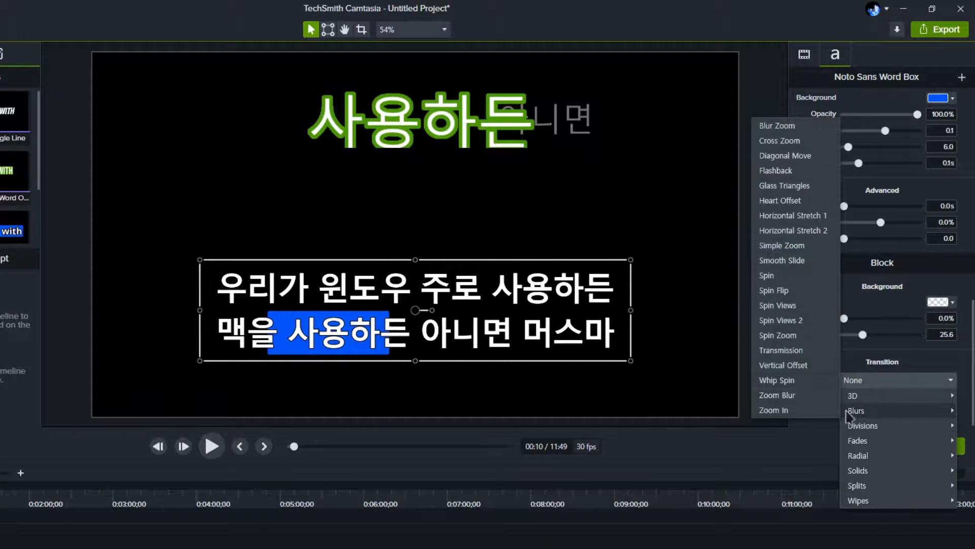
{"action": "left_click", "coordinate": [778, 335]}
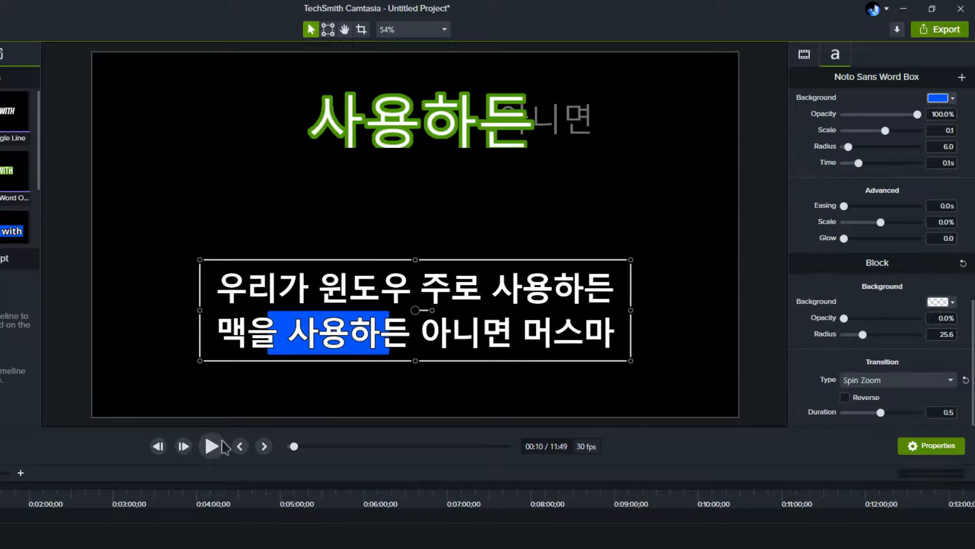
{"action": "left_click", "coordinate": [211, 446]}
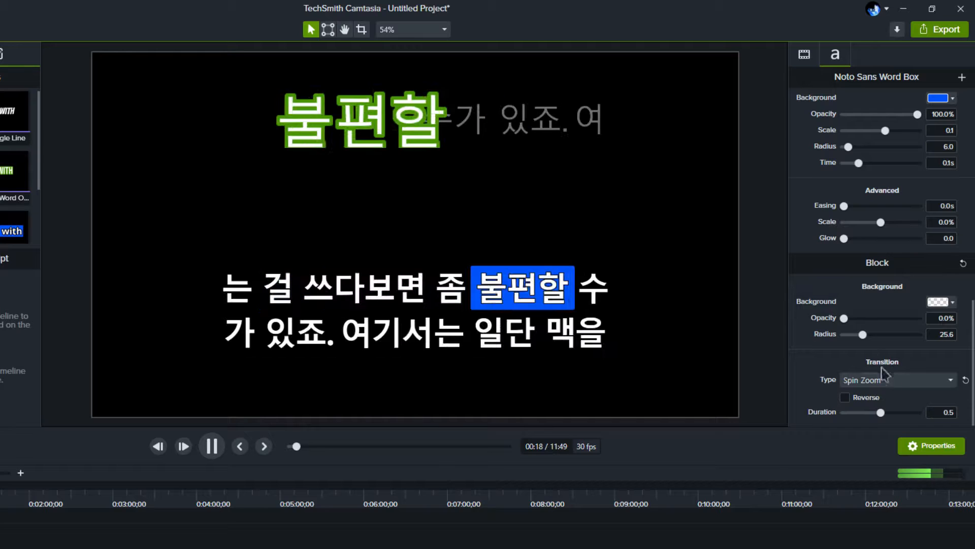
{"action": "left_click", "coordinate": [844, 381]}
{"action": "left_click", "coordinate": [838, 389]}
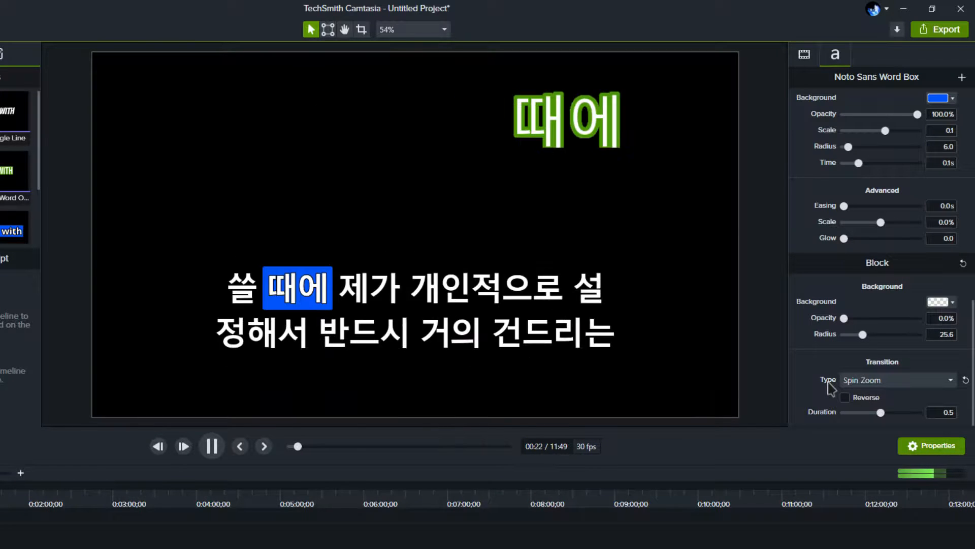
{"action": "left_click", "coordinate": [211, 447]}
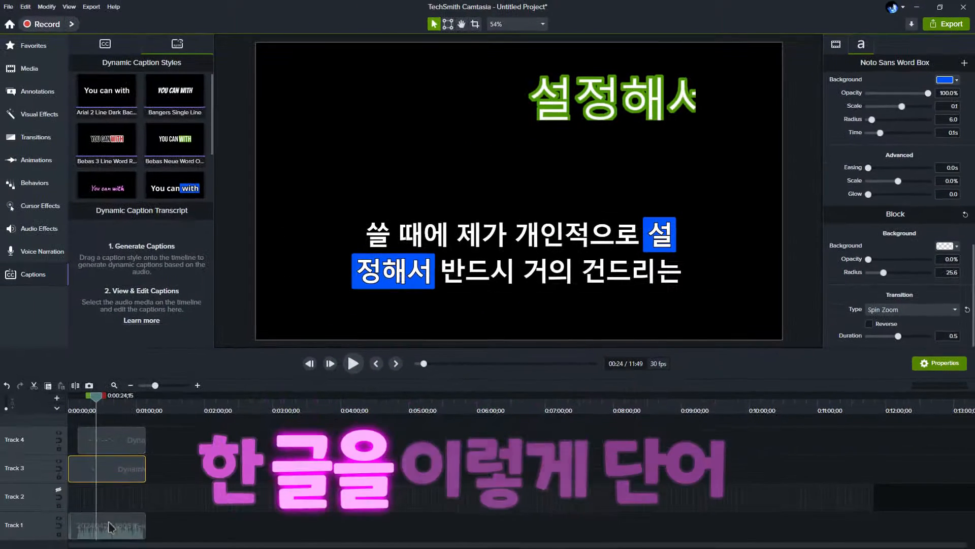
- Open the Track 1 audio's dynamic caption transcript and jump to the words 사용하든 and 있는
{"action": "left_click", "coordinate": [110, 526]}
{"action": "left_click", "coordinate": [151, 252]}
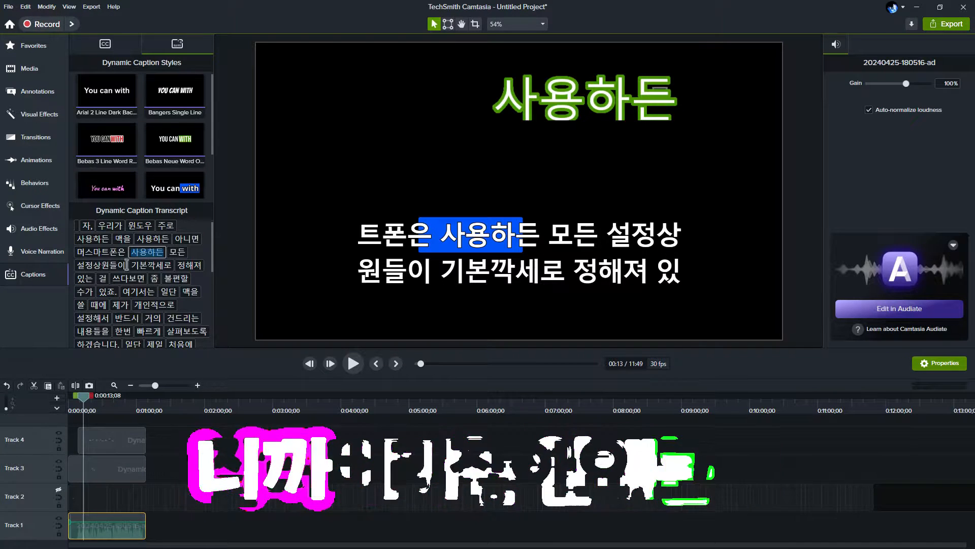
{"action": "left_click", "coordinate": [83, 279]}
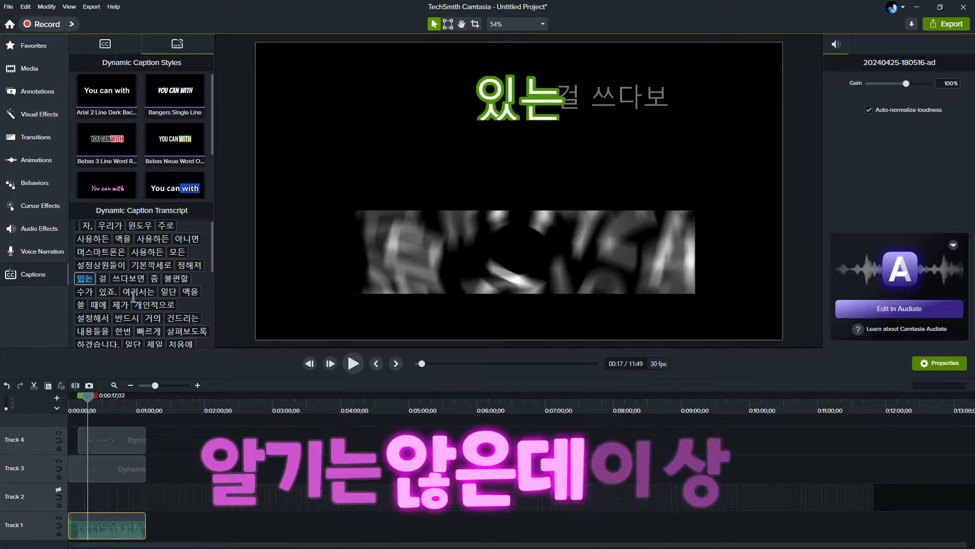
- Narrow the green-outlined caption's frame by moving its left edge inward
{"action": "left_click", "coordinate": [545, 85]}
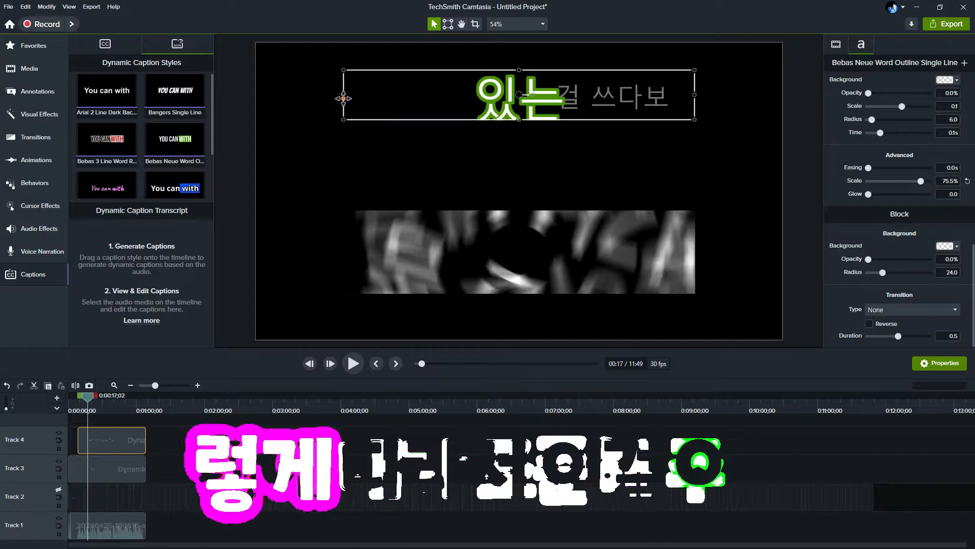
{"action": "left_click_drag", "start_coordinate": [342, 94], "coordinate": [370, 112]}
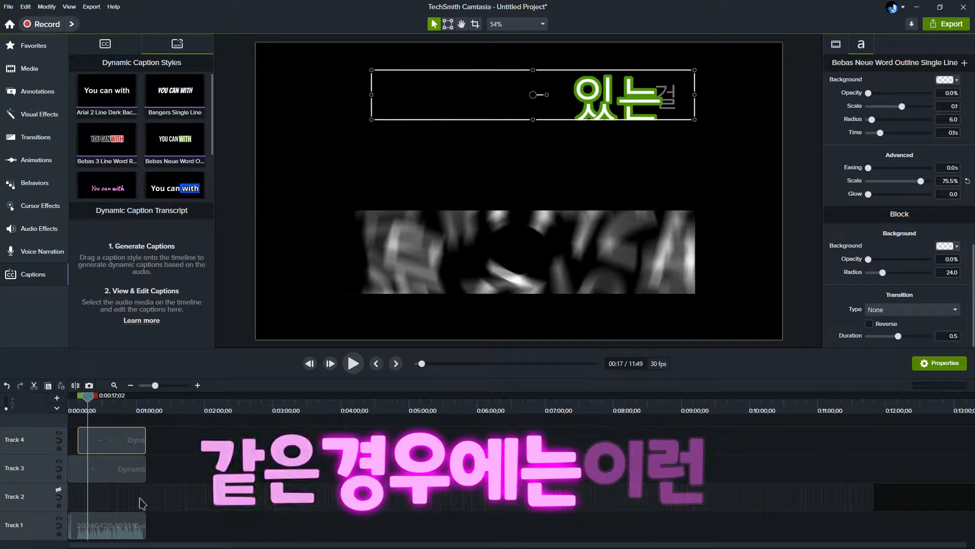
- Replace the word 기본깍세로 in the Track 1 audio's transcript with "fdgdsgdfsgdfgdsgdf", then jump to the word 거의 and review the text after it
{"action": "left_click", "coordinate": [135, 523]}
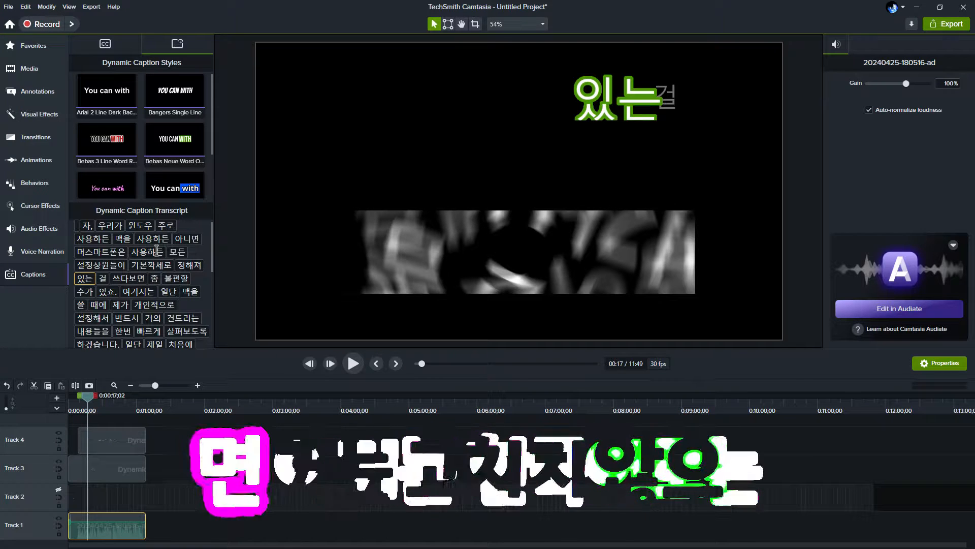
{"action": "left_click_drag", "start_coordinate": [90, 402], "coordinate": [122, 405]}
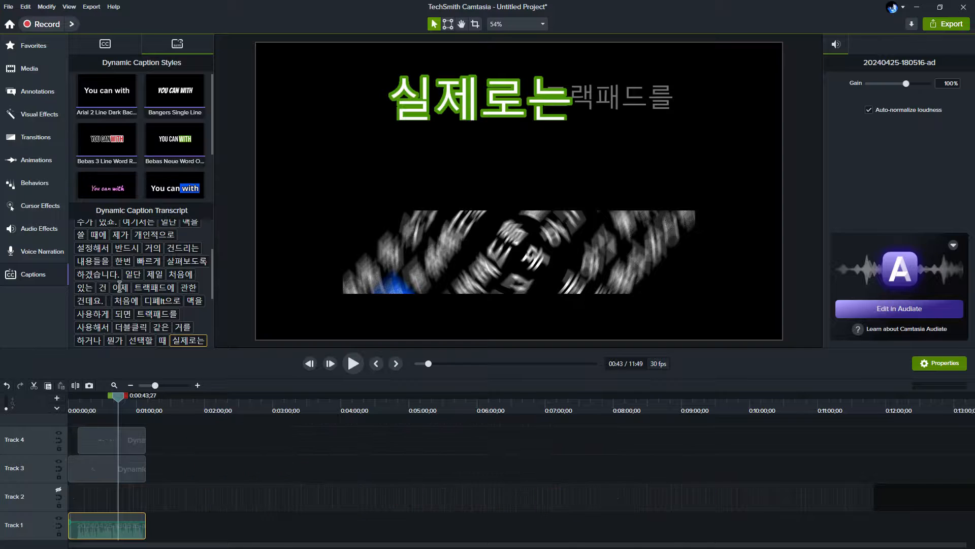
{"action": "scroll", "coordinate": [153, 248], "scroll_direction": "up", "scroll_amount": 1}
{"action": "left_click", "coordinate": [154, 246]}
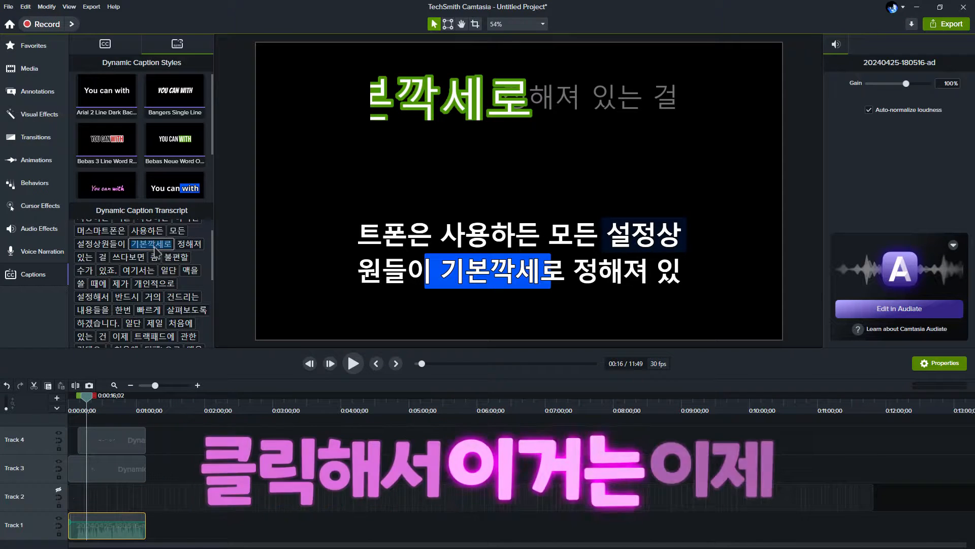
{"action": "type", "text": "fdgdsfdfsgdfgdsgdf"}
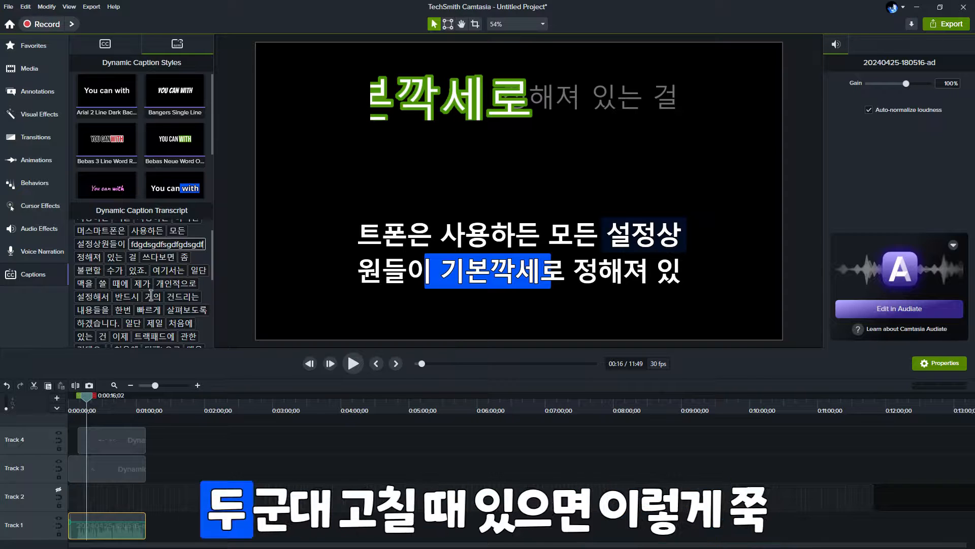
{"action": "left_click", "coordinate": [153, 296]}
{"action": "scroll", "coordinate": [155, 321], "scroll_direction": "down", "scroll_amount": 3}
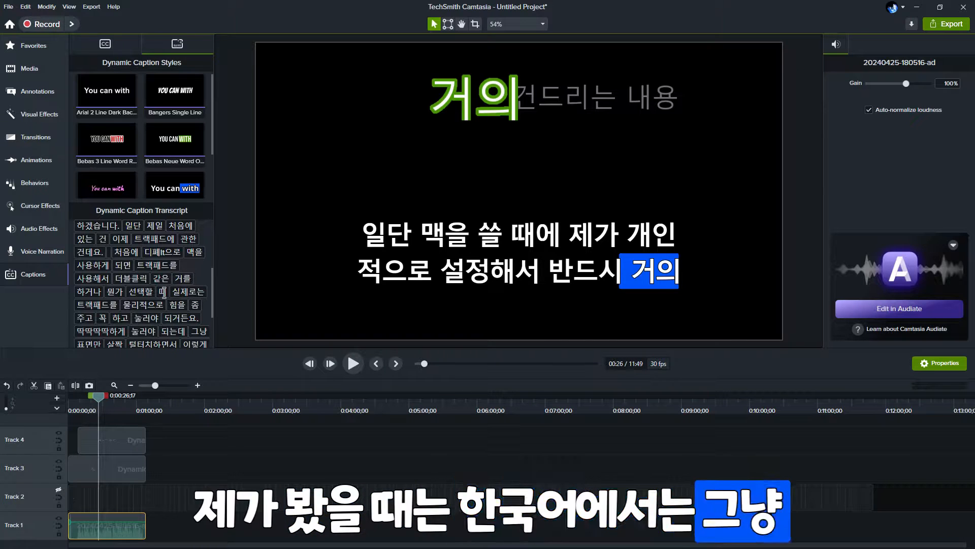
- Switch to the regular captions, make Track 2 visible, and check its captions at several points up to about 3:47
{"action": "left_click", "coordinate": [121, 46]}
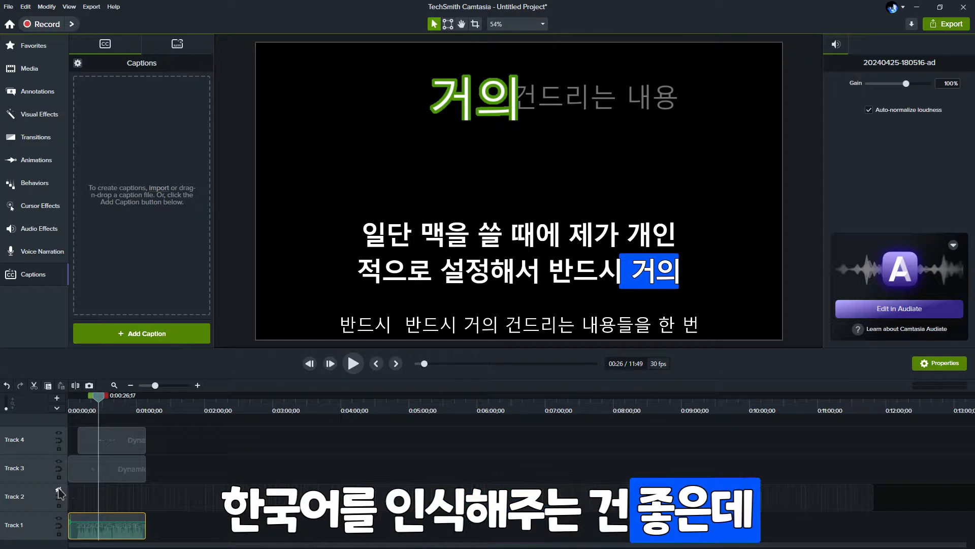
{"action": "left_click", "coordinate": [224, 410]}
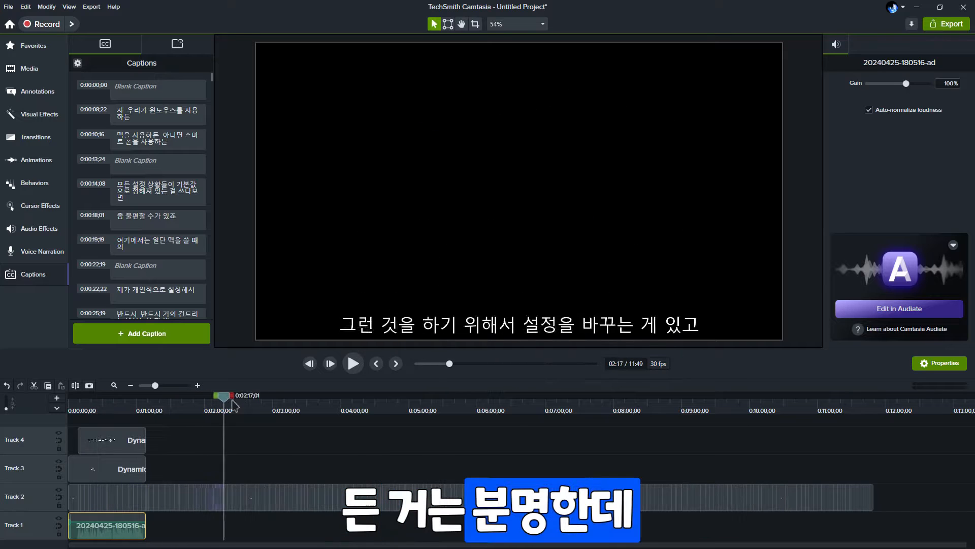
{"action": "left_click", "coordinate": [273, 406]}
{"action": "left_click", "coordinate": [217, 406]}
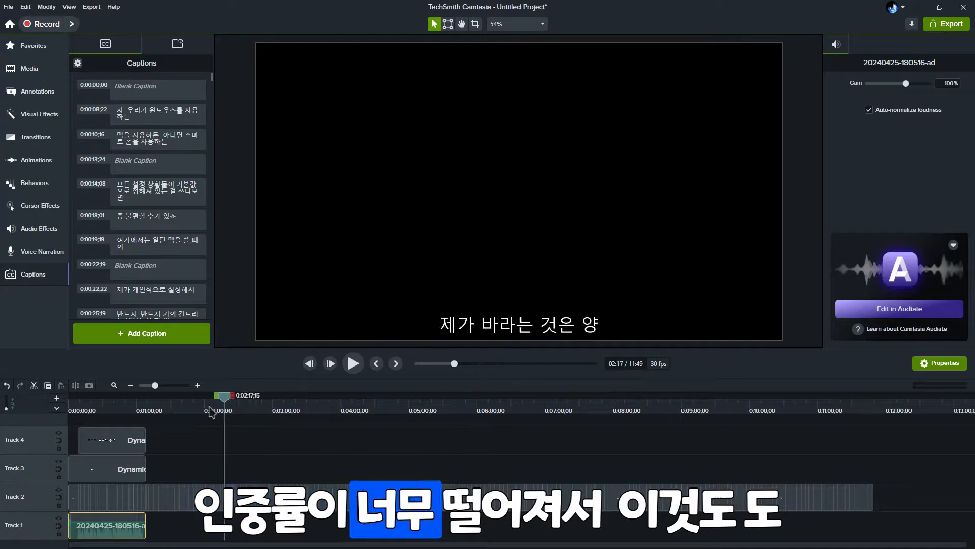
{"action": "left_click", "coordinate": [154, 410]}
{"action": "left_click", "coordinate": [289, 411]}
{"action": "left_click", "coordinate": [328, 421]}
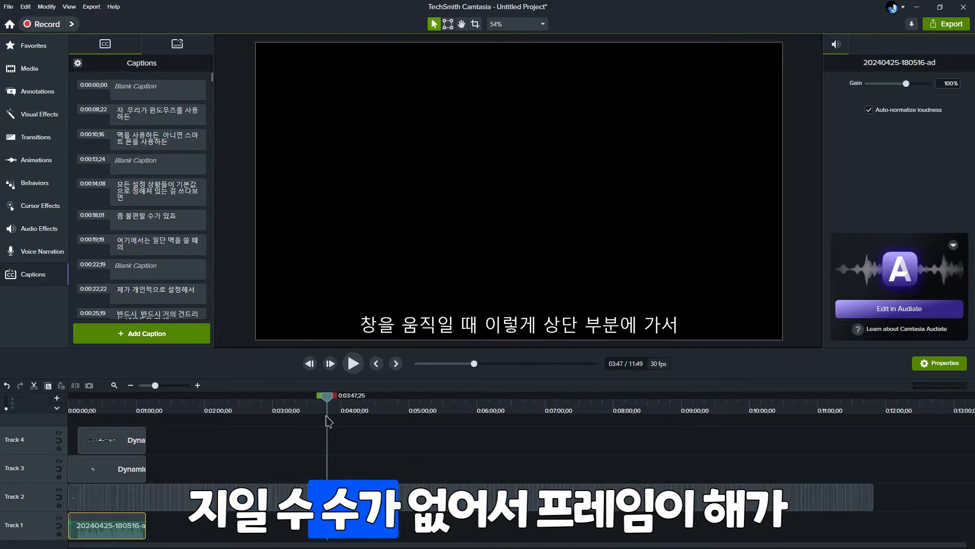